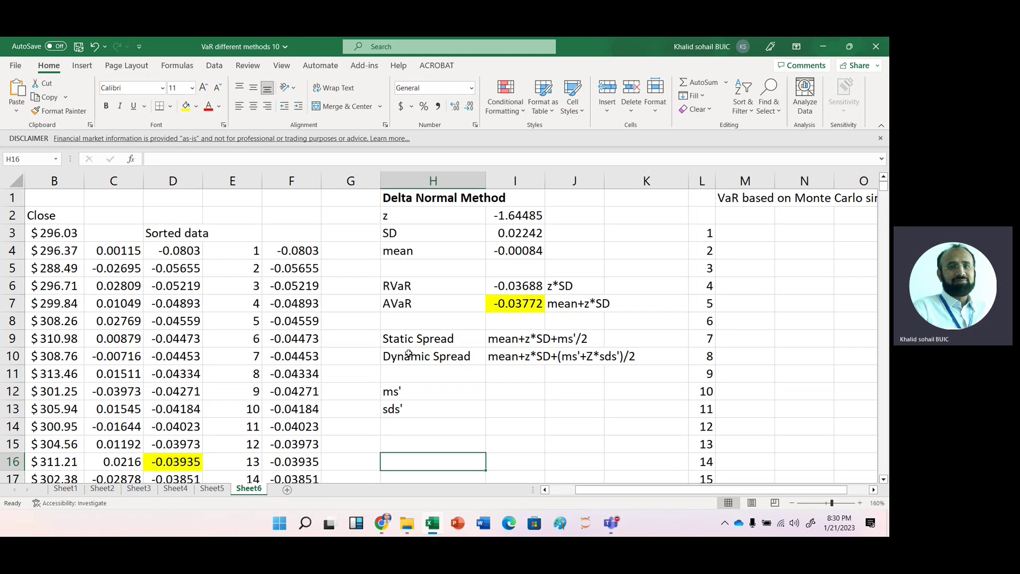
Step: Enter 0.009 for ms' in I12 and 0.008 for sds' in I13
{"action": "left_click", "coordinate": [494, 394]}
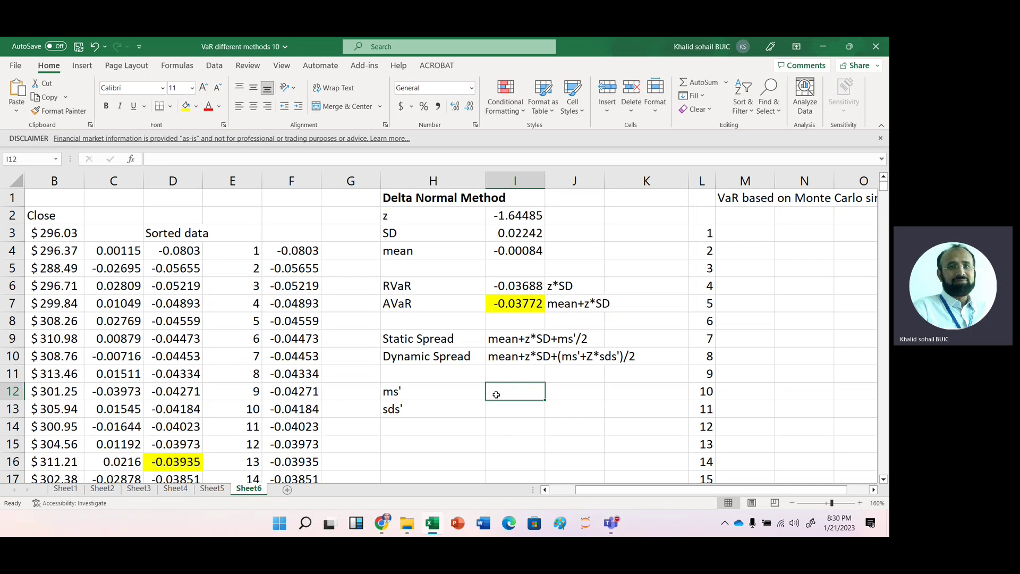
{"action": "type", "text": ".009"}
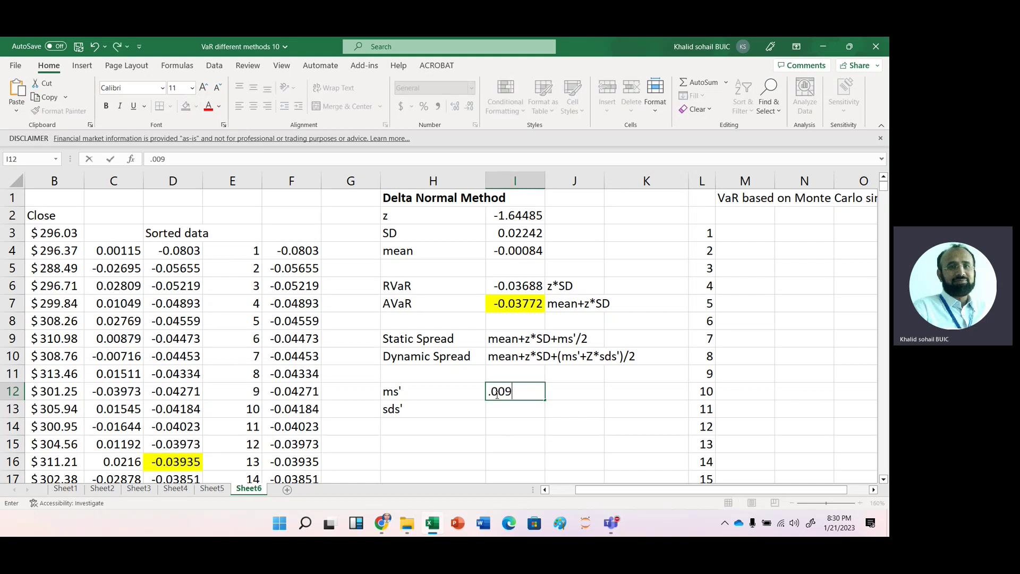
{"action": "key", "text": "Return"}
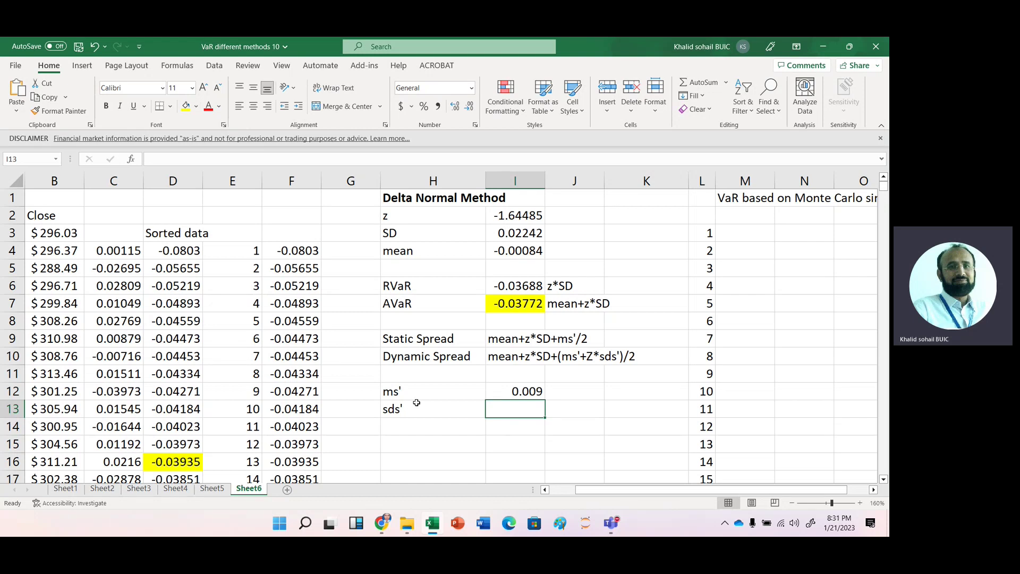
{"action": "type", "text": ".008"}
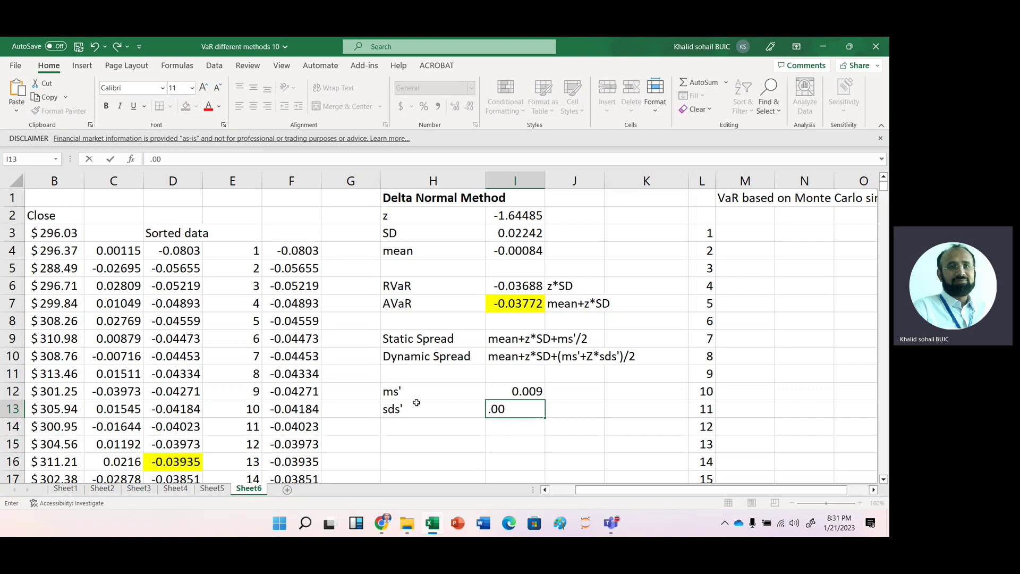
{"action": "left_click", "coordinate": [416, 425]}
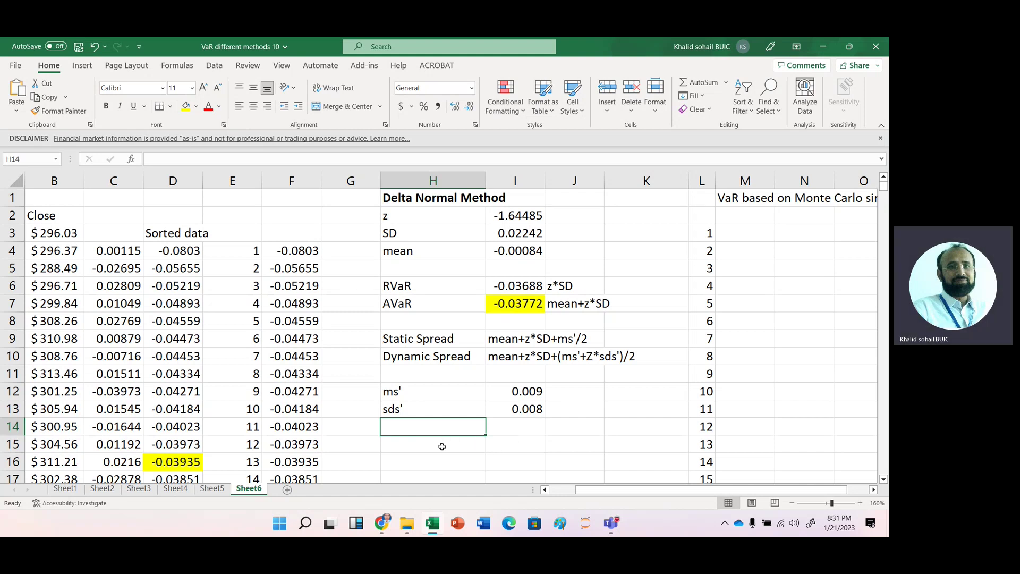
Step: Calculate the static-spread VaR in I14 with the formula =I7+I12/2
{"action": "key", "text": "Right"}
{"action": "type", "text": "="}
{"action": "key", "text": "Up"}
{"action": "key", "text": "Up"}
{"action": "key", "text": "Up"}
{"action": "key", "text": "Up"}
{"action": "key", "text": "Up"}
{"action": "key", "text": "Up"}
{"action": "key", "text": "Up"}
{"action": "key", "text": "Up"}
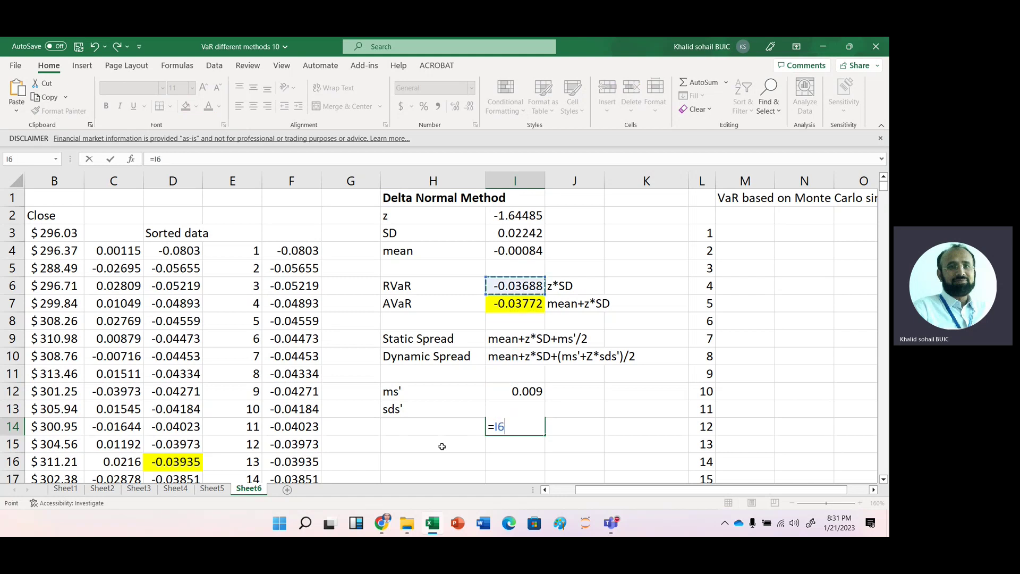
{"action": "key", "text": "Down"}
{"action": "type", "text": "+"}
{"action": "key", "text": "Up"}
{"action": "key", "text": "Up"}
{"action": "type", "text": "/2"}
{"action": "key", "text": "Return"}
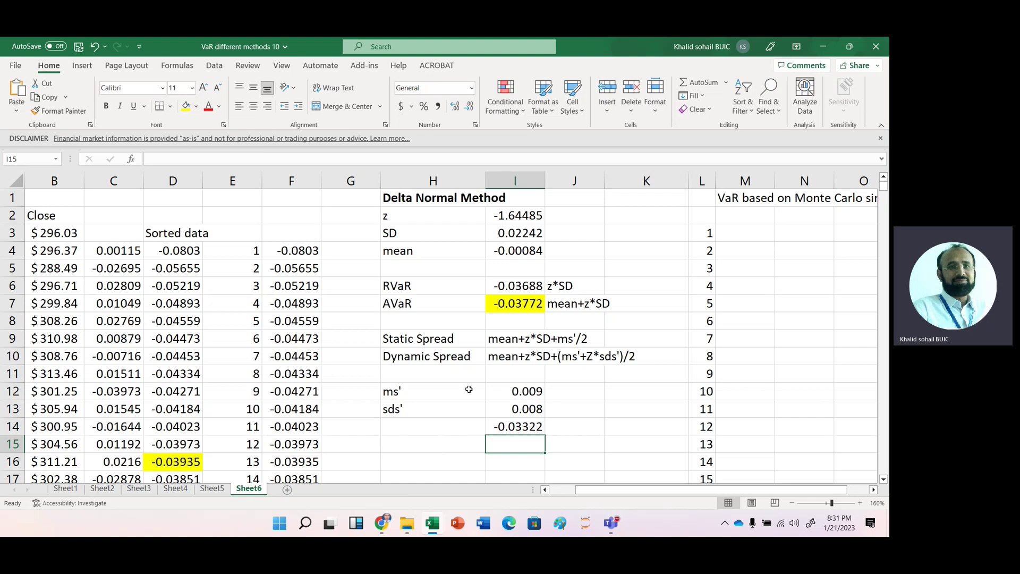
Step: Calculate the dynamic-spread VaR in I15 with the formula =I7+(I12+I2*I13)/2
{"action": "type", "text": "="}
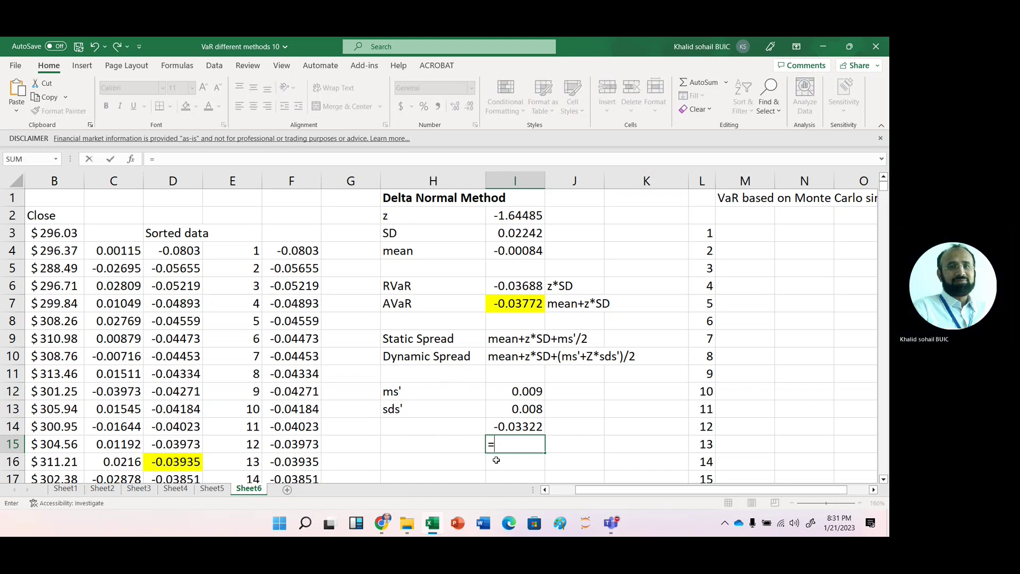
{"action": "key", "text": "Up"}
{"action": "key", "text": "Up"}
{"action": "key", "text": "Up"}
{"action": "key", "text": "Up"}
{"action": "key", "text": "Up"}
{"action": "key", "text": "Up"}
{"action": "key", "text": "Up"}
{"action": "key", "text": "Up"}
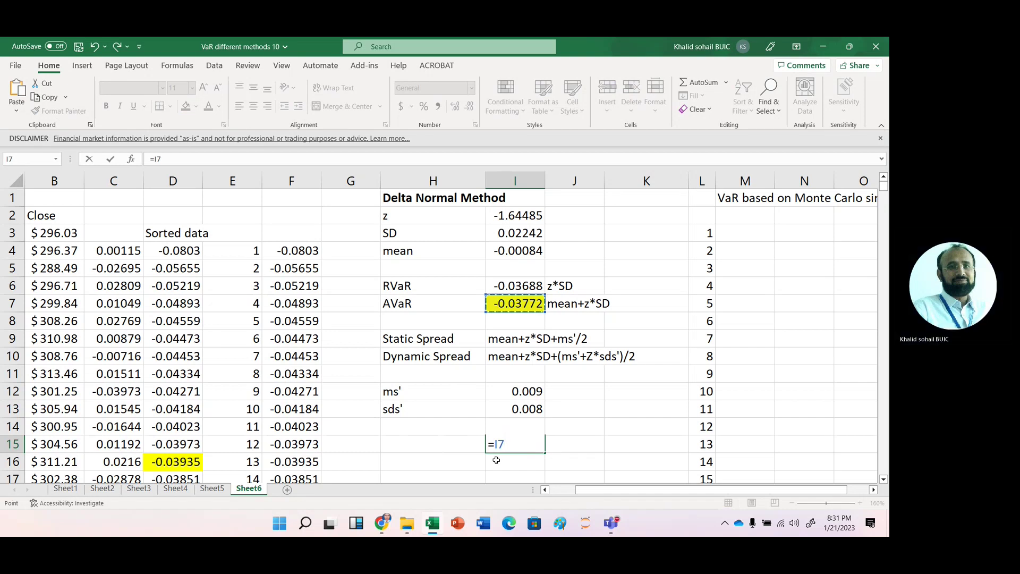
{"action": "type", "text": "+("}
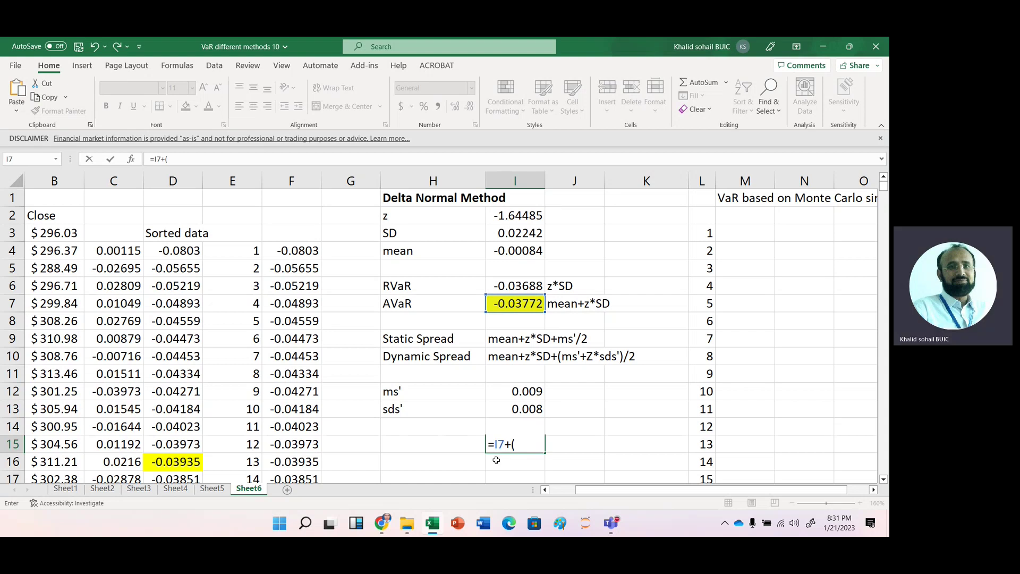
{"action": "left_click", "coordinate": [526, 391]}
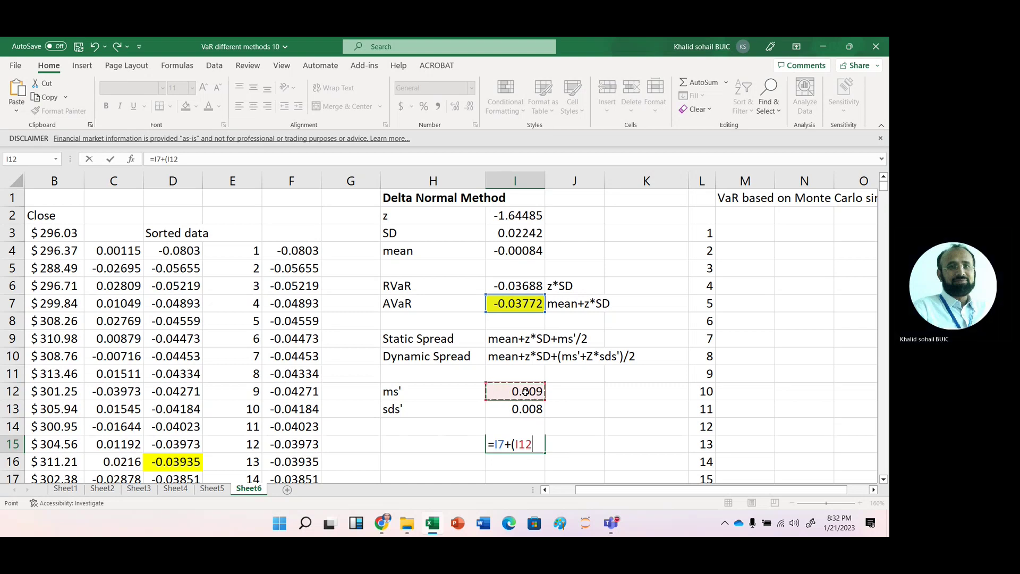
{"action": "type", "text": "+"}
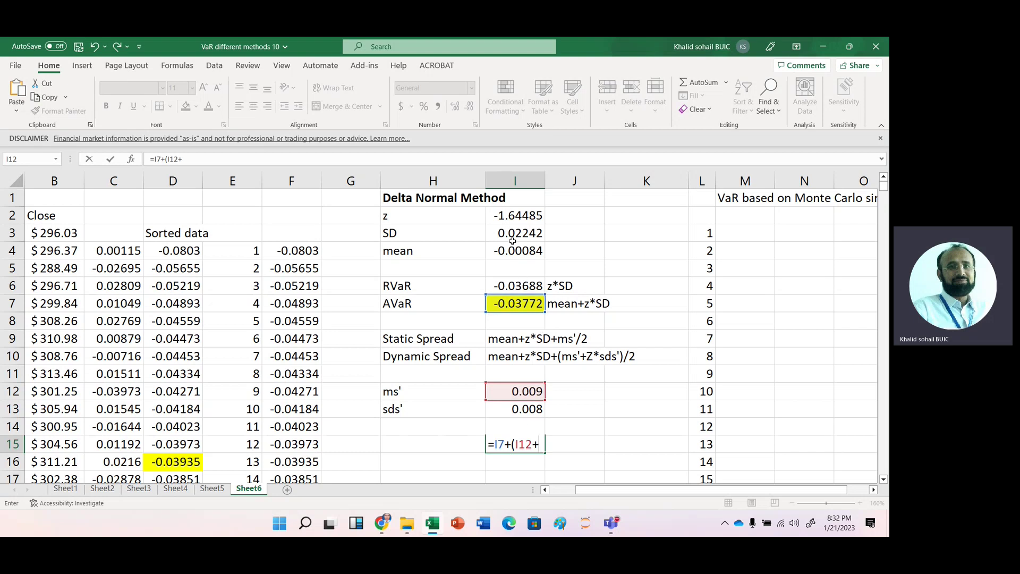
{"action": "left_click", "coordinate": [511, 214]}
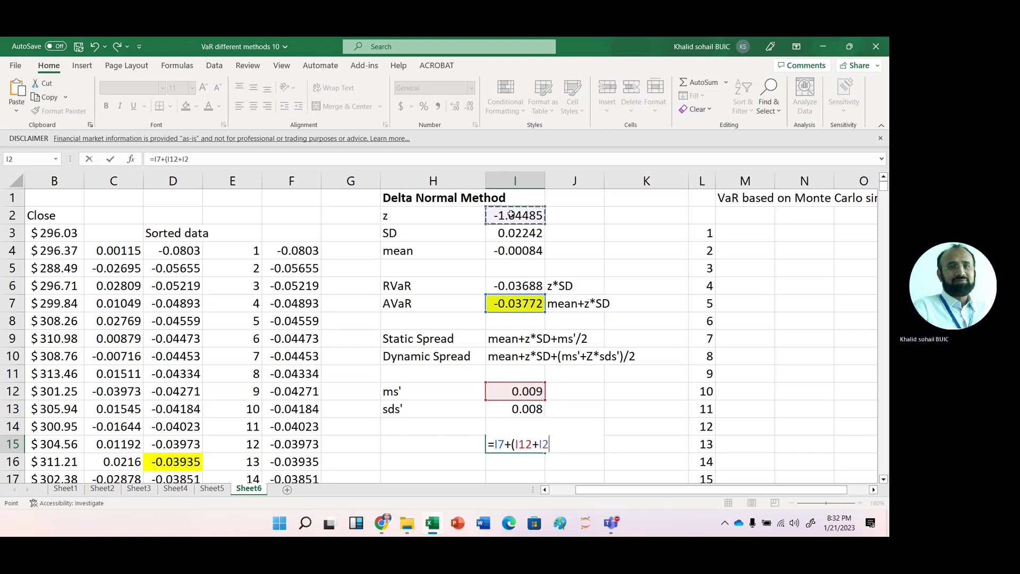
{"action": "type", "text": "*"}
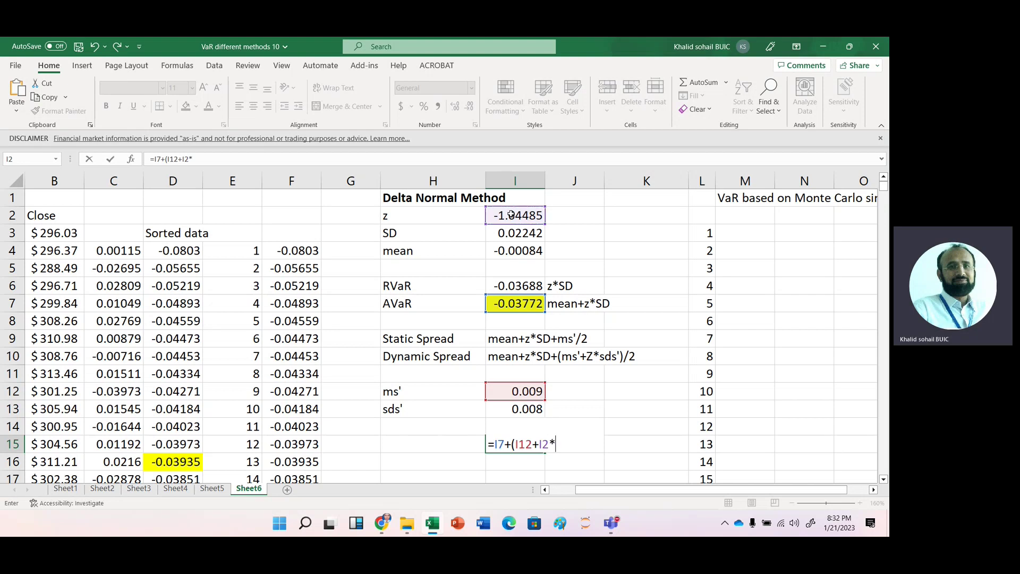
{"action": "left_click", "coordinate": [526, 411]}
{"action": "type", "text": ")"}
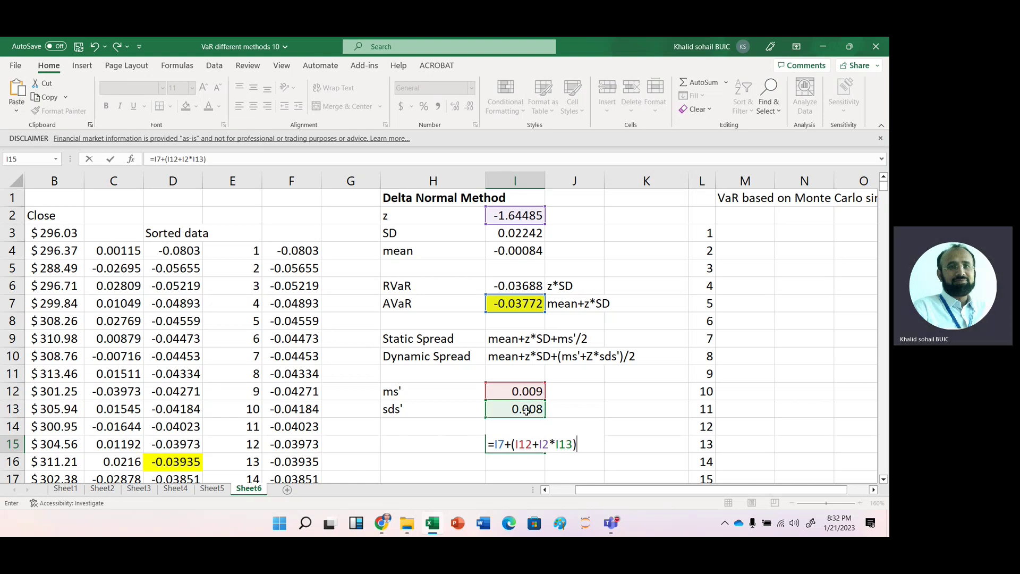
{"action": "type", "text": "/2"}
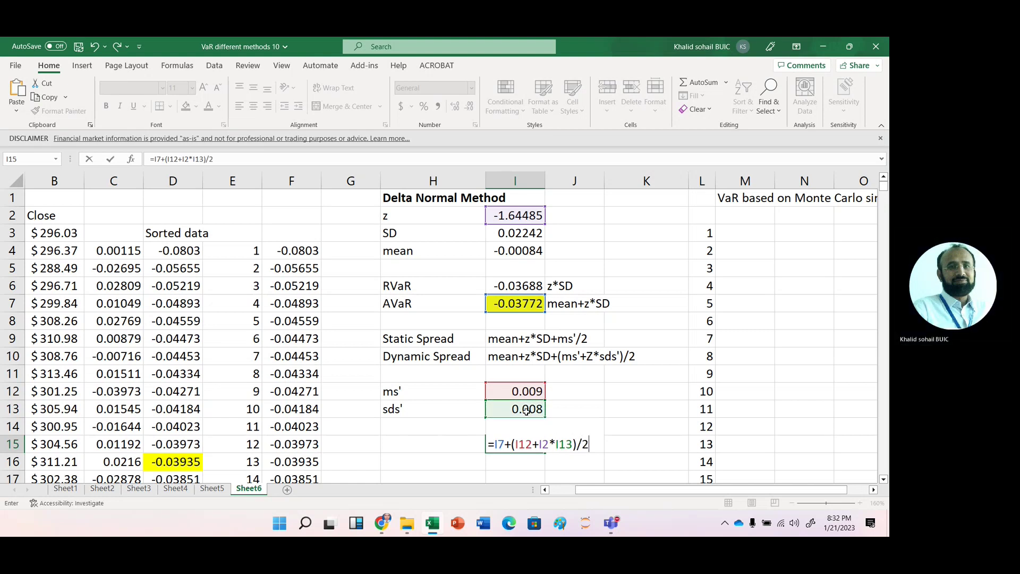
{"action": "key", "text": "Return"}
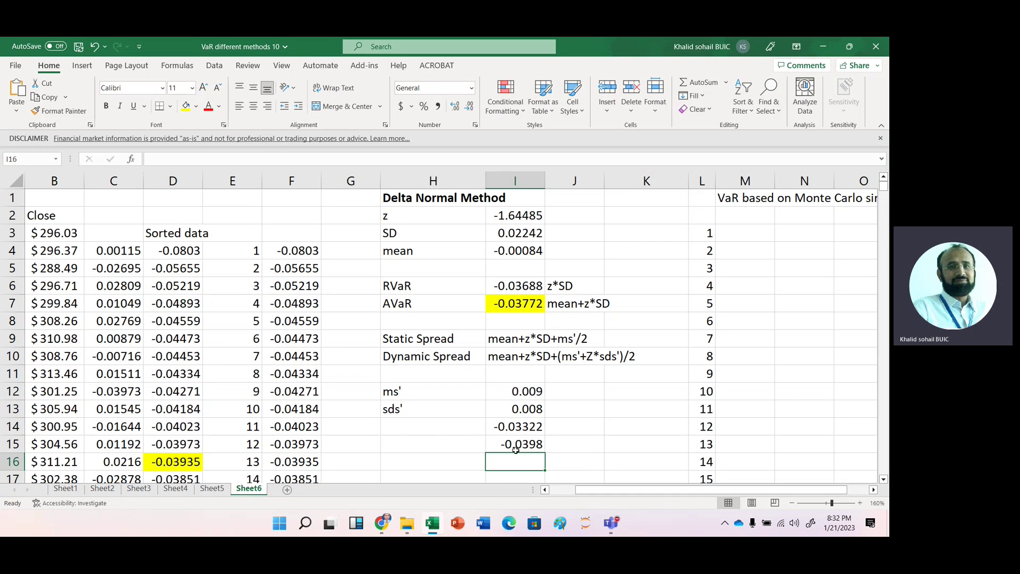
{"action": "left_click", "coordinate": [565, 437]}
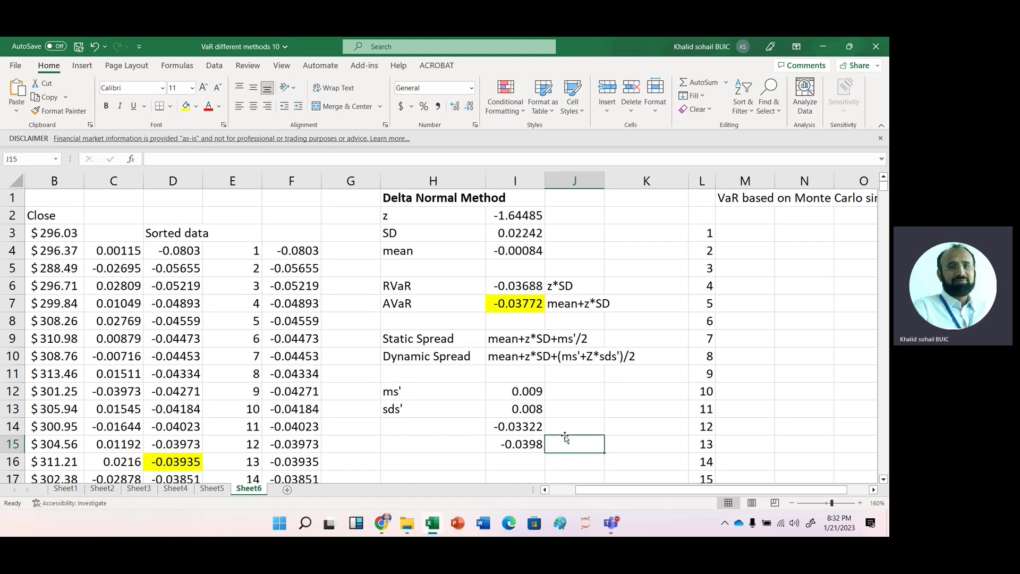
Step: Generate the first simulated return under the Monte Carlo heading in M3 with =NORM.INV(RAND(),$I$4,$I$3)
{"action": "left_click", "coordinate": [637, 275]}
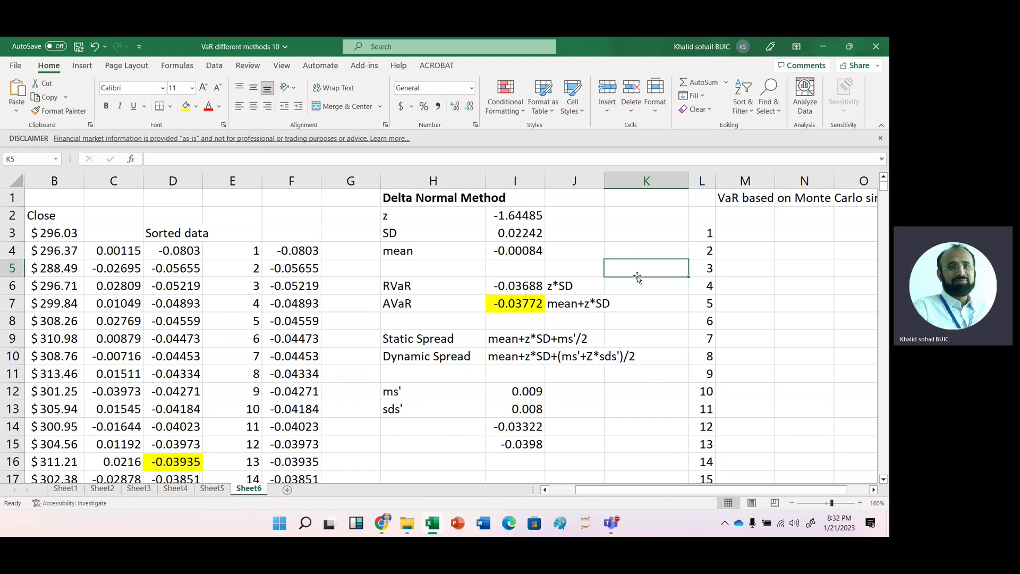
{"action": "key", "text": "Right"}
{"action": "key", "text": "Up"}
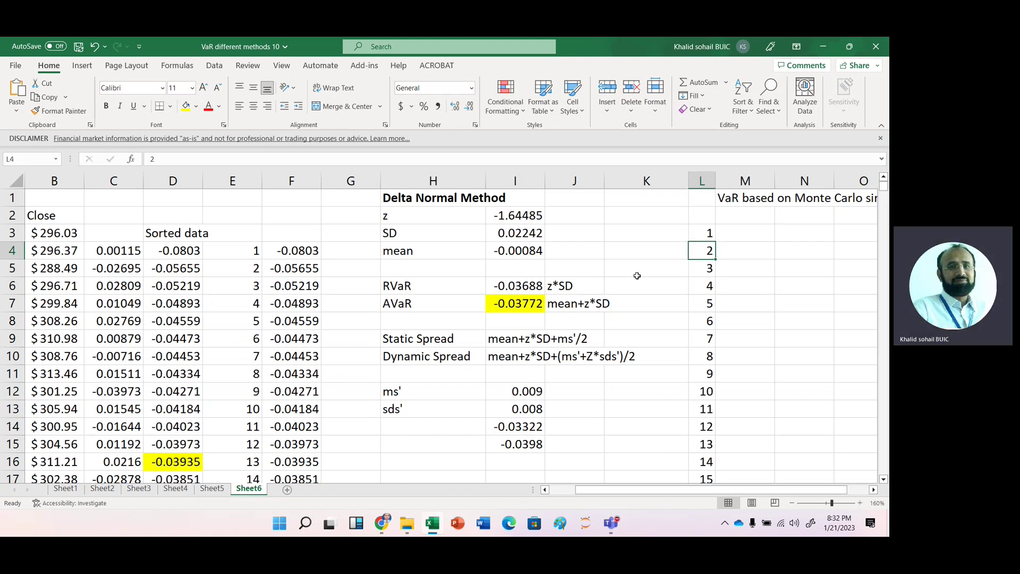
{"action": "key", "text": "Up"}
{"action": "key", "text": "Right"}
{"action": "key", "text": "Right"}
{"action": "key", "text": "Right"}
{"action": "key", "text": "Right"}
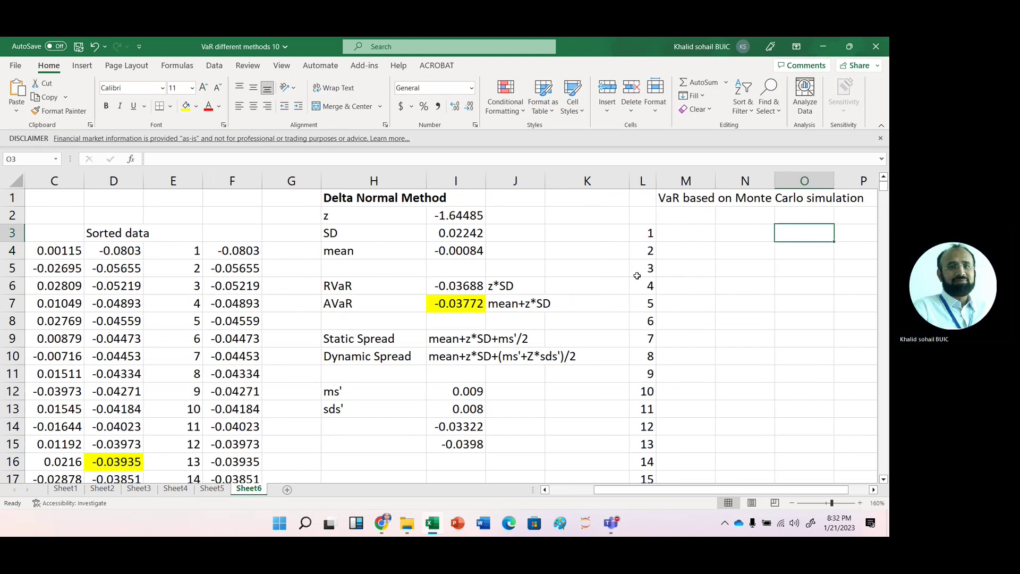
{"action": "key", "text": "Left"}
{"action": "key", "text": "Left"}
{"action": "key", "text": "Left"}
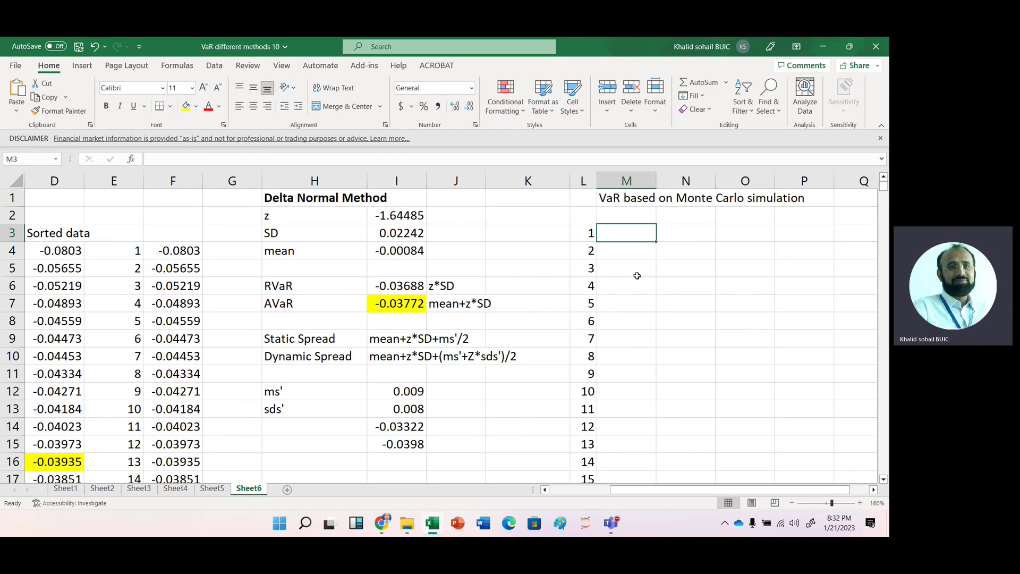
{"action": "type", "text": "="}
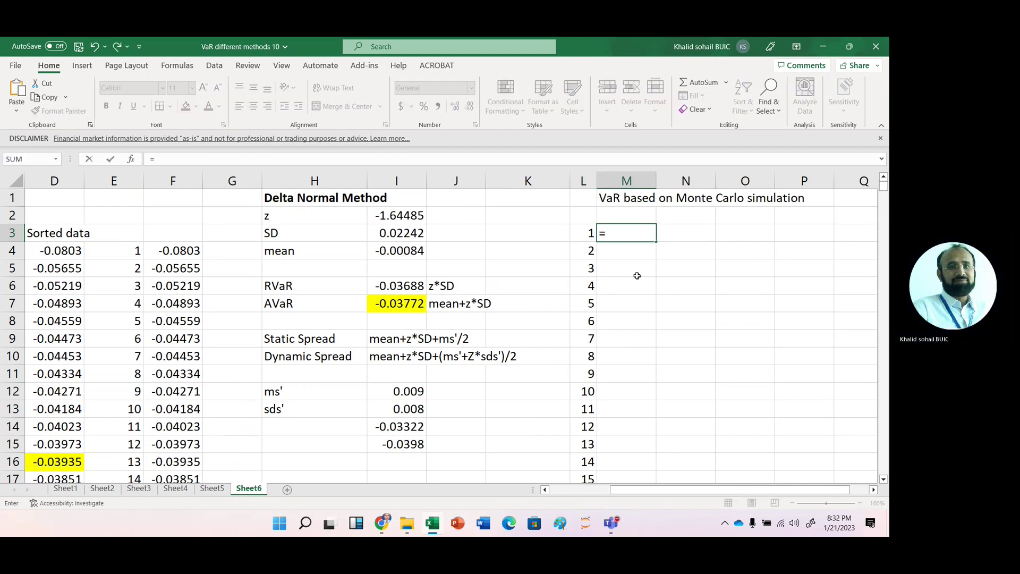
{"action": "type", "text": "nor"}
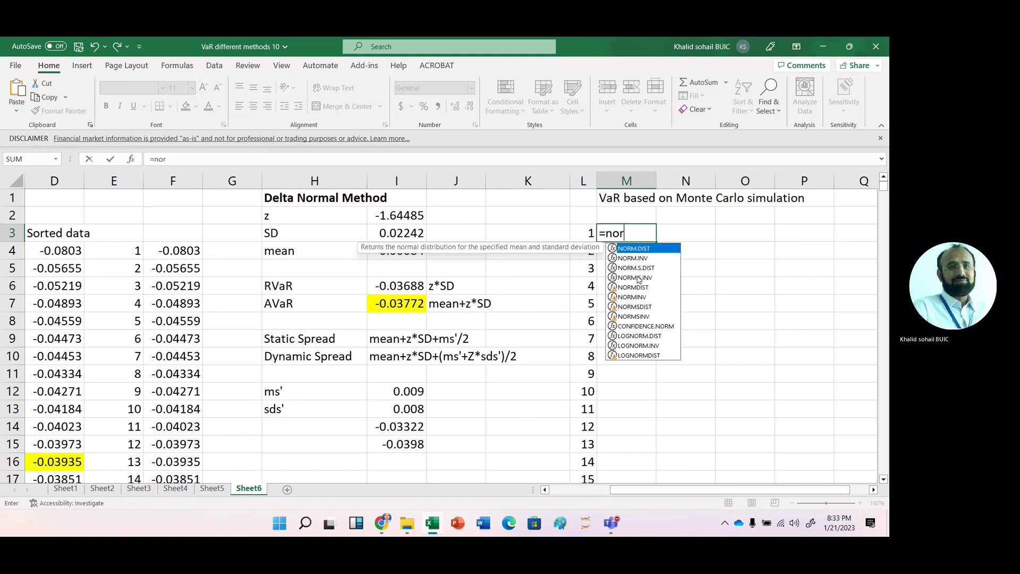
{"action": "key", "text": "Down"}
{"action": "key", "text": "Tab"}
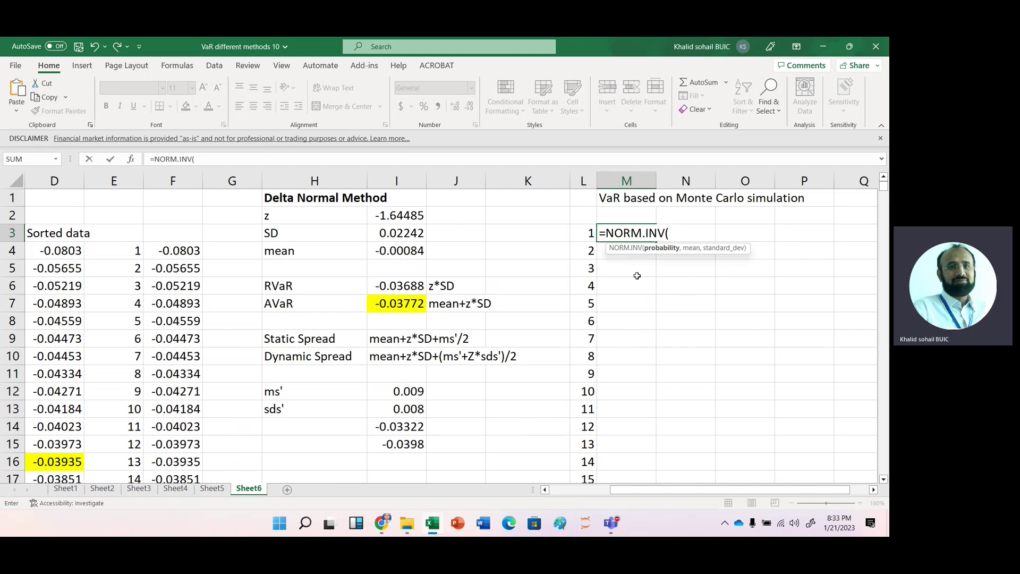
{"action": "type", "text": "rand"}
{"action": "key", "text": "Tab"}
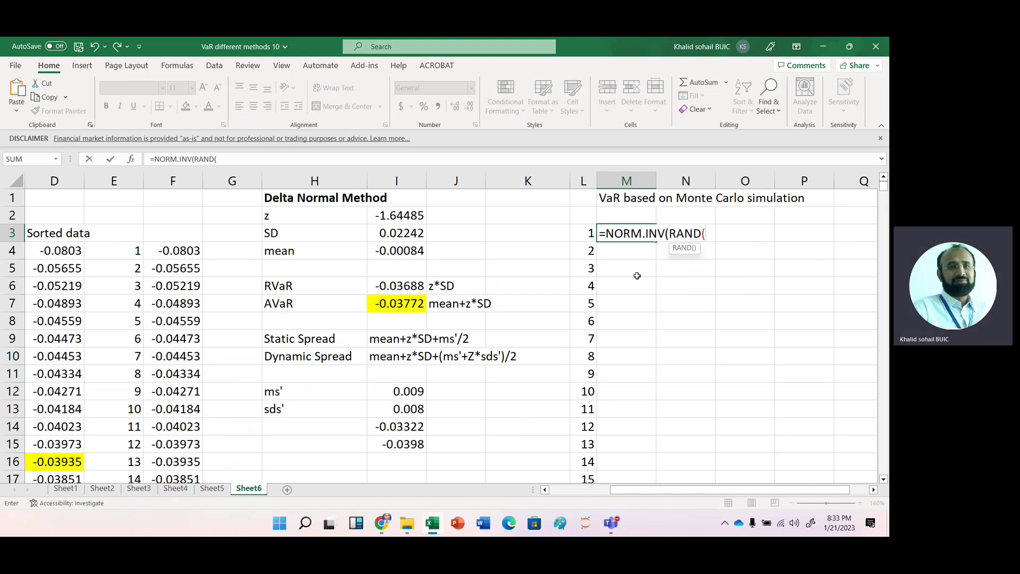
{"action": "type", "text": "),"}
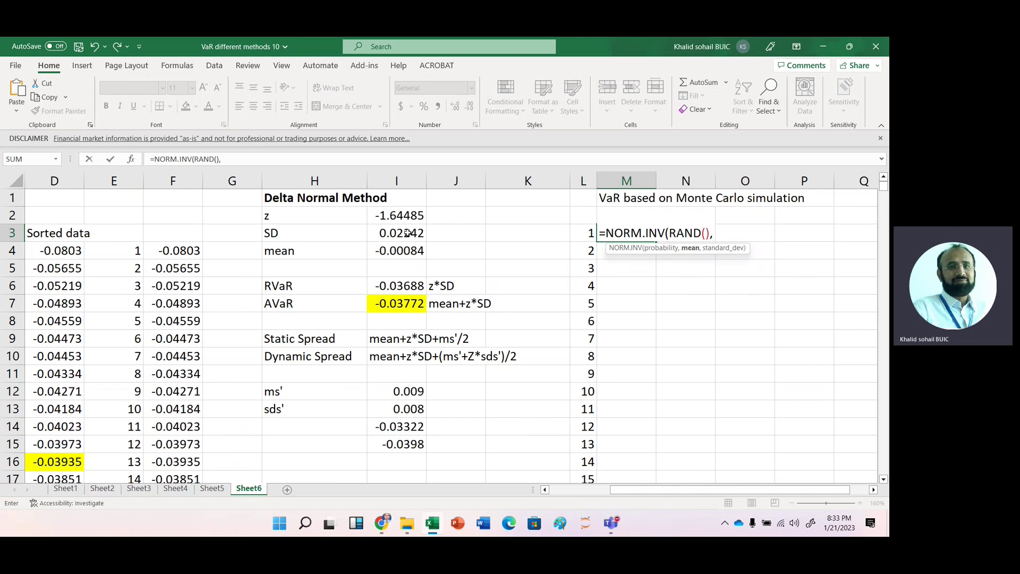
{"action": "left_click", "coordinate": [406, 250]}
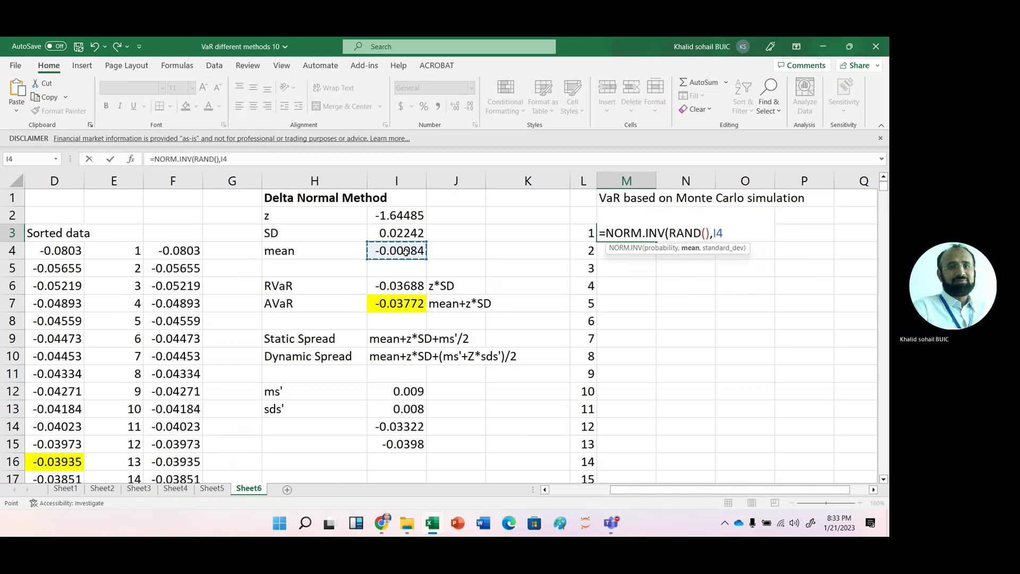
{"action": "key", "text": "F4"}
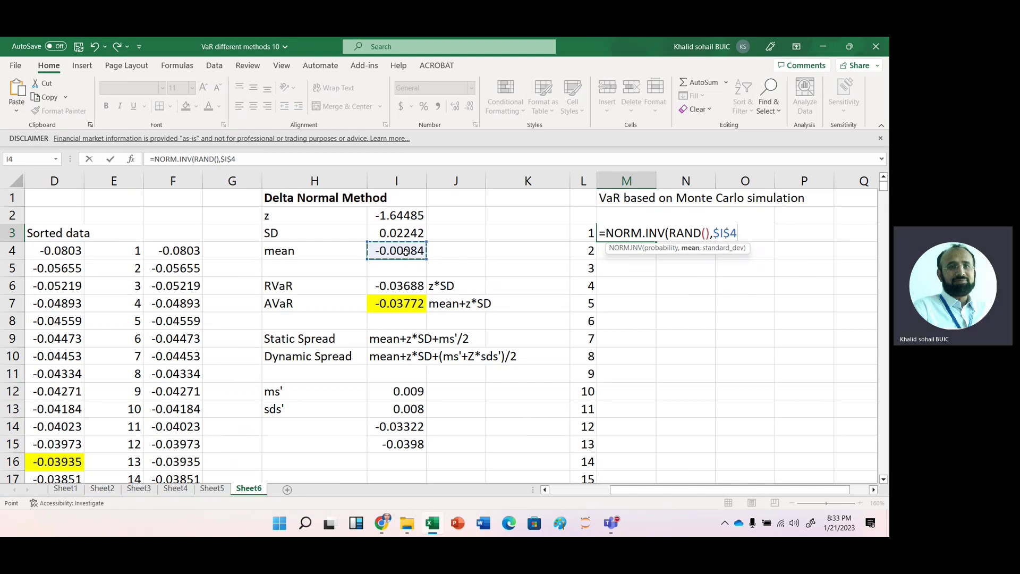
{"action": "type", "text": ","}
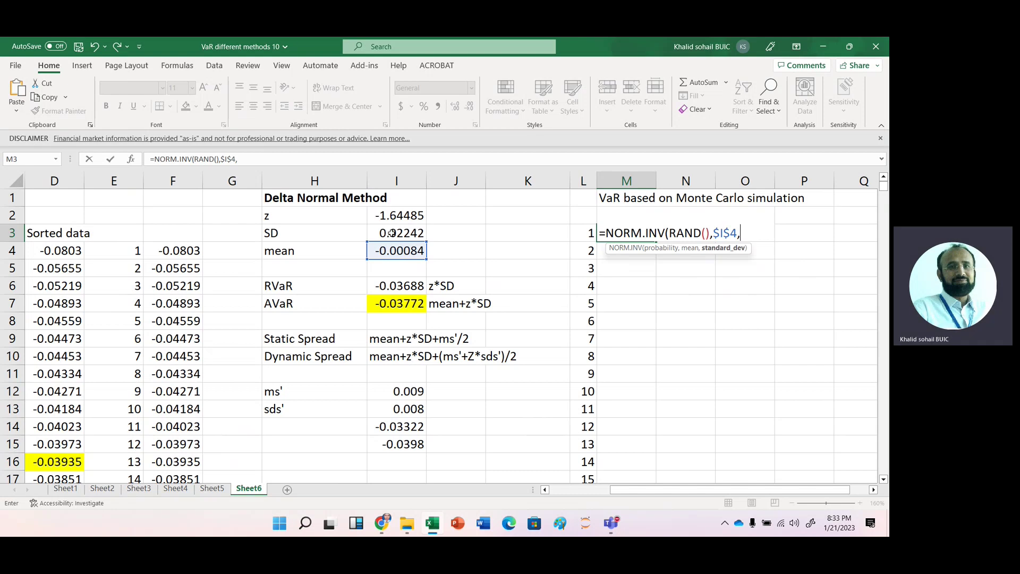
{"action": "left_click", "coordinate": [394, 234]}
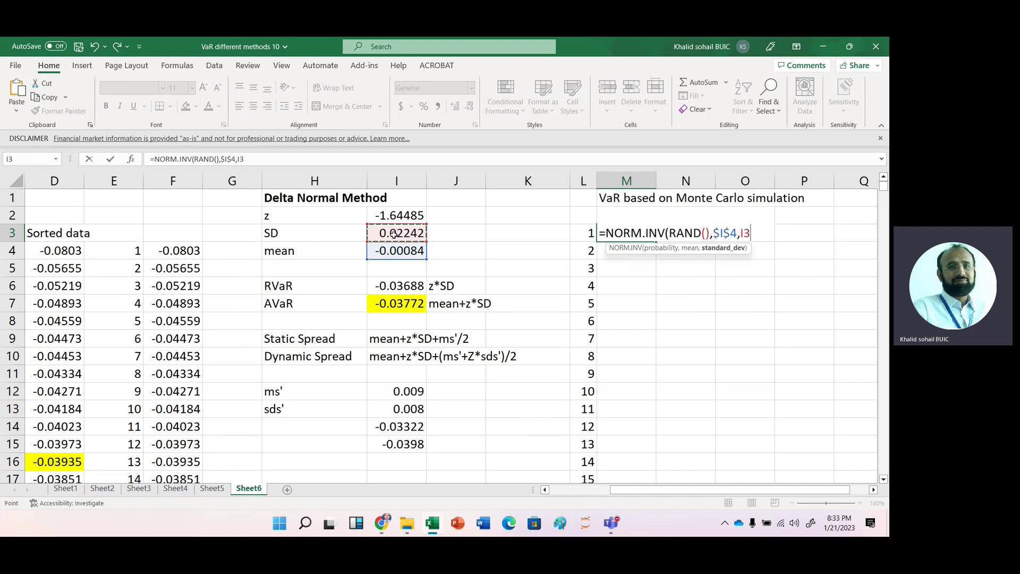
{"action": "key", "text": "F4"}
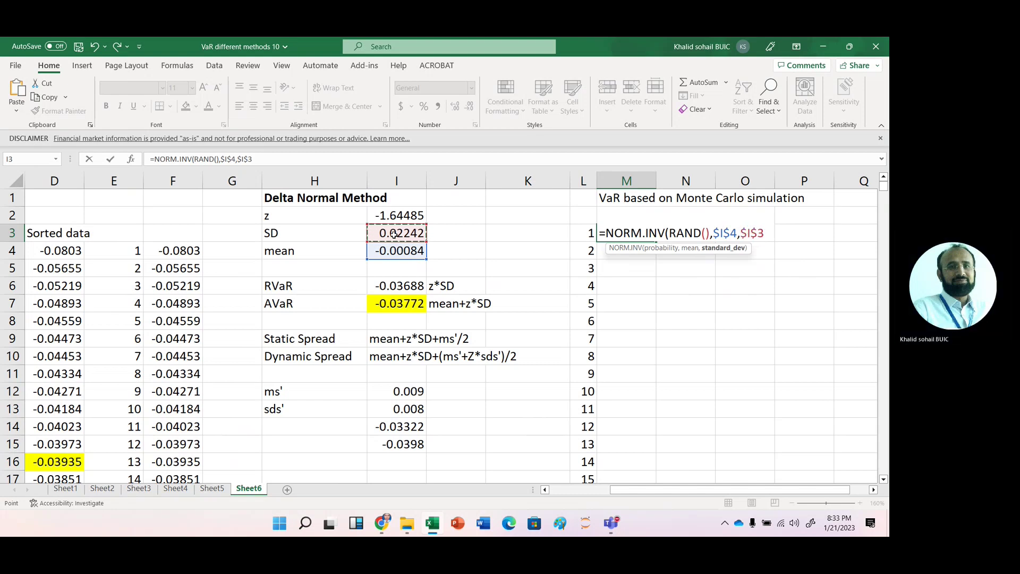
{"action": "type", "text": ")"}
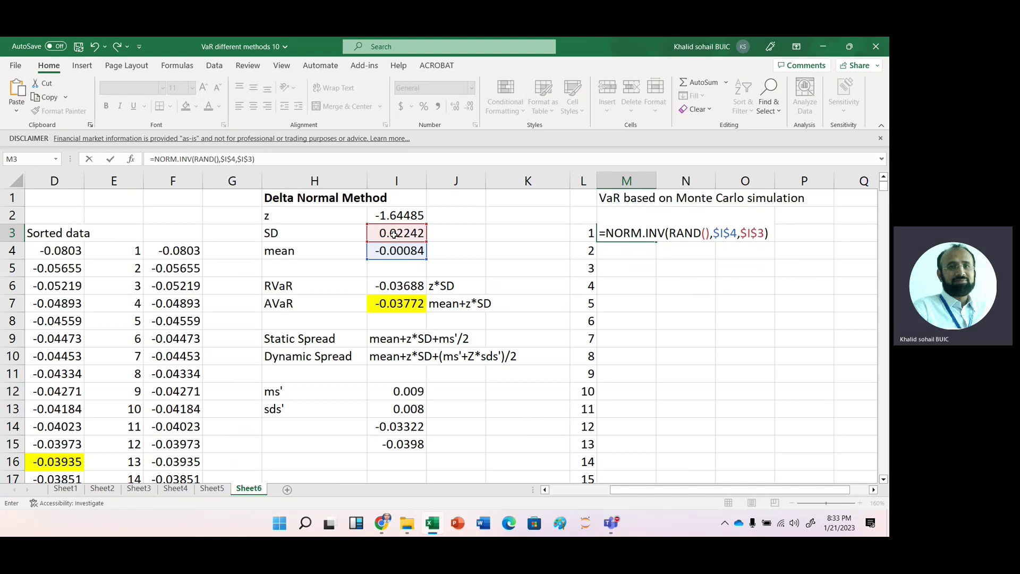
{"action": "key", "text": "Return"}
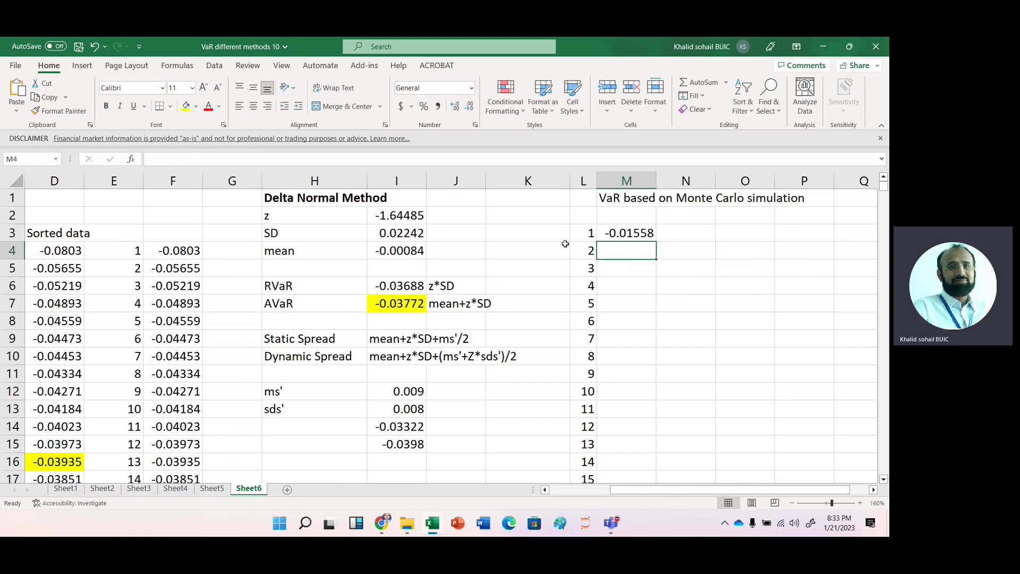
Step: Fill the simulated-return formula from M3 down to M1002 alongside the 1000 numbered trials
{"action": "left_click", "coordinate": [625, 234]}
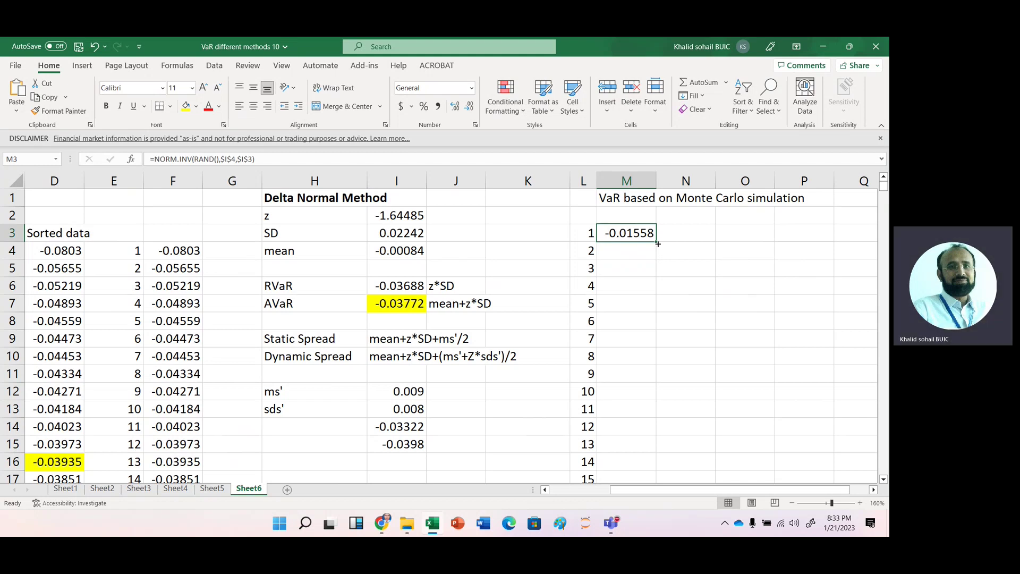
{"action": "double_click", "coordinate": [658, 243]}
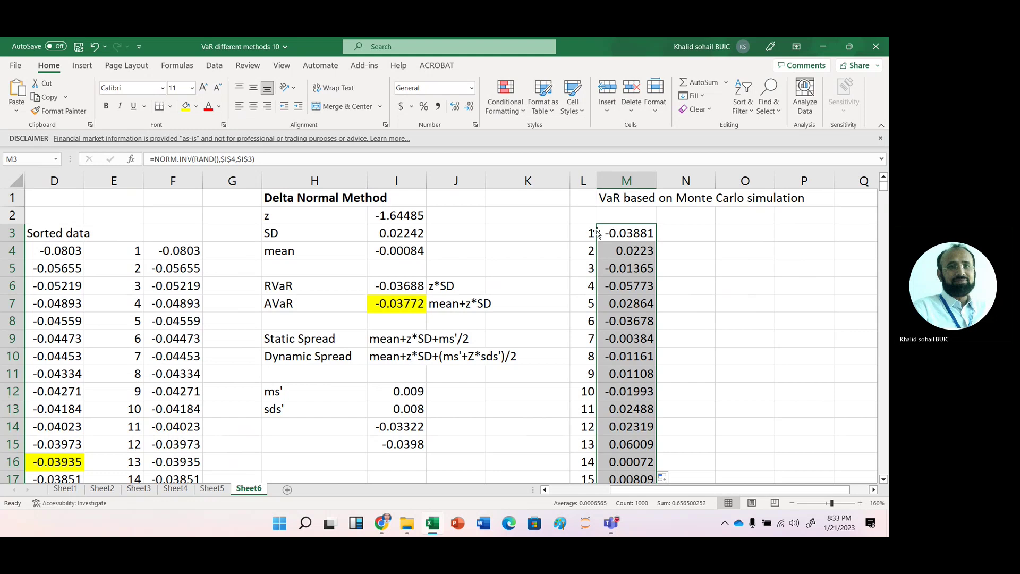
{"action": "left_click", "coordinate": [584, 180]}
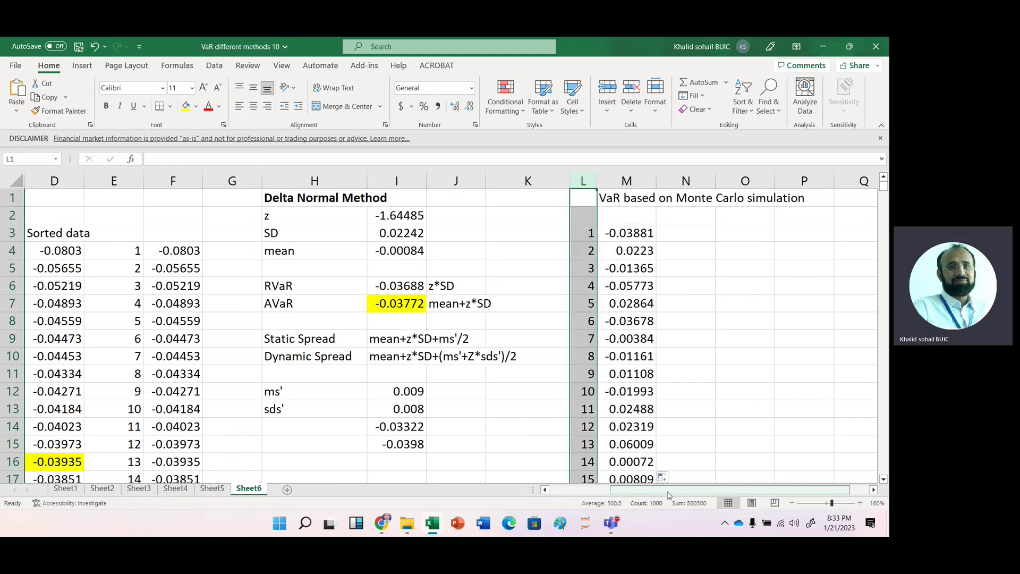
{"action": "left_click", "coordinate": [700, 345]}
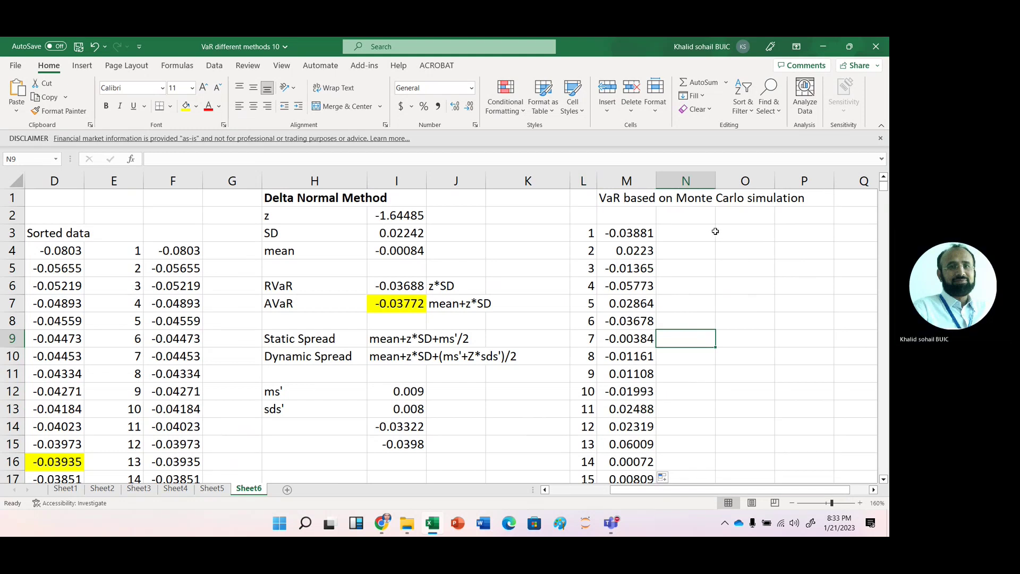
Step: Add the labels mean in N4 and SD in N5 beside the simulated returns
{"action": "left_click", "coordinate": [715, 232]}
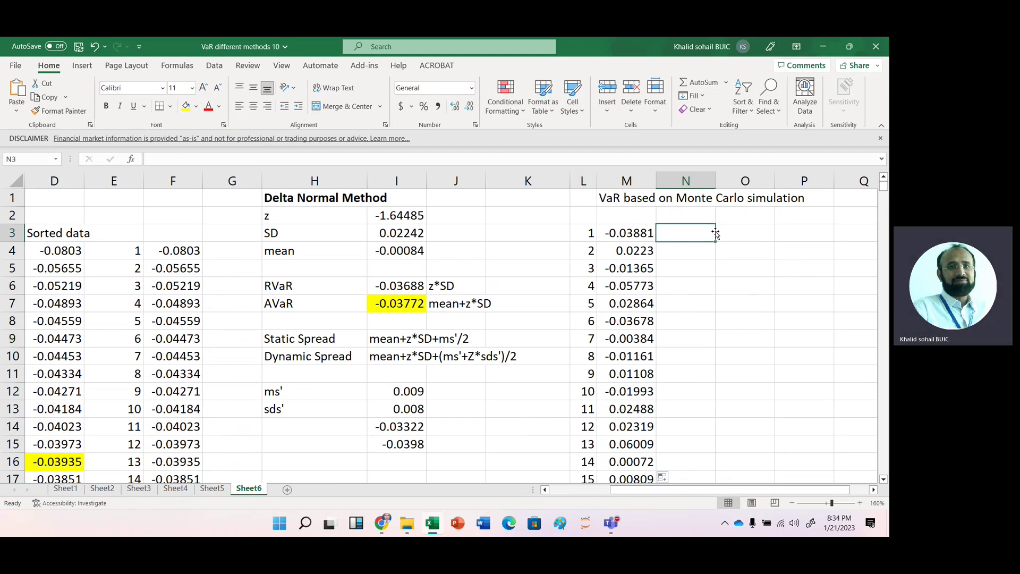
{"action": "key", "text": "Right"}
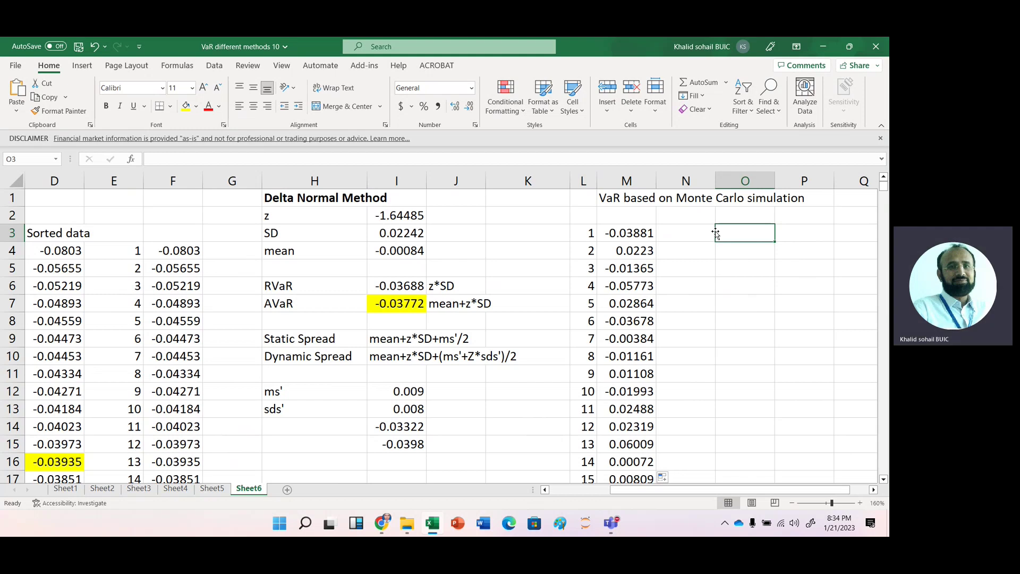
{"action": "key", "text": "Return"}
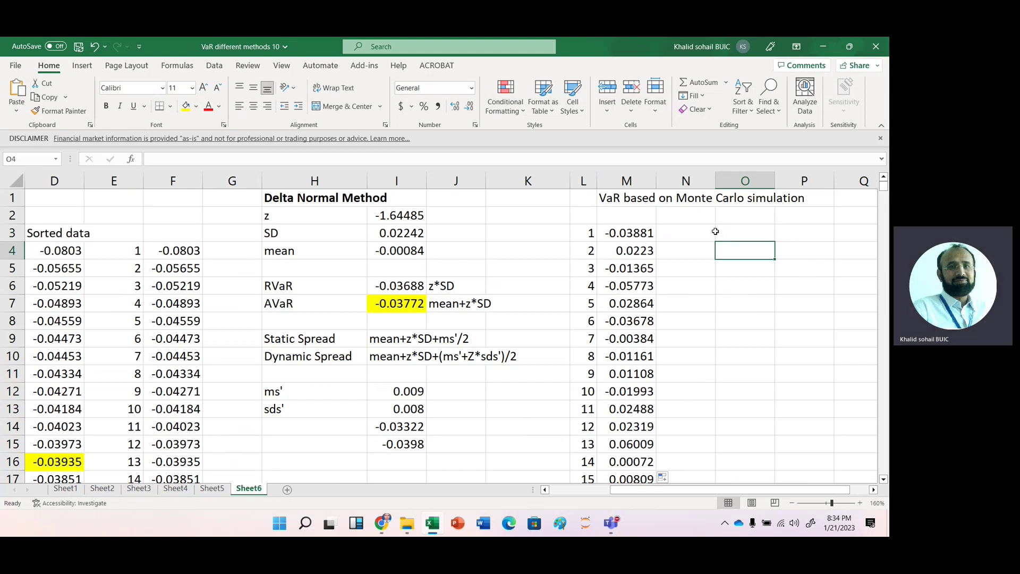
{"action": "key", "text": "Left"}
{"action": "type", "text": "mean"}
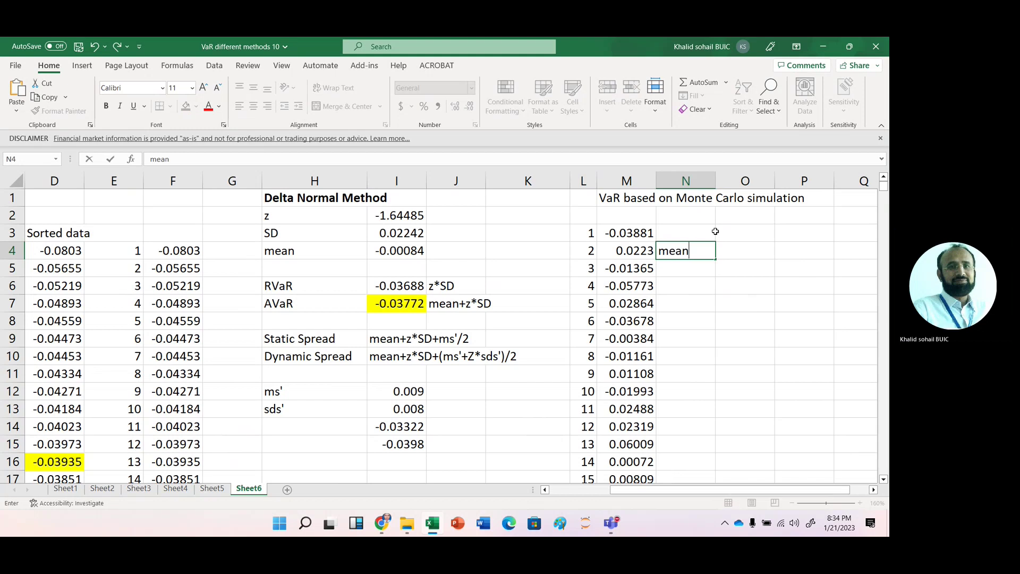
{"action": "key", "text": "Return"}
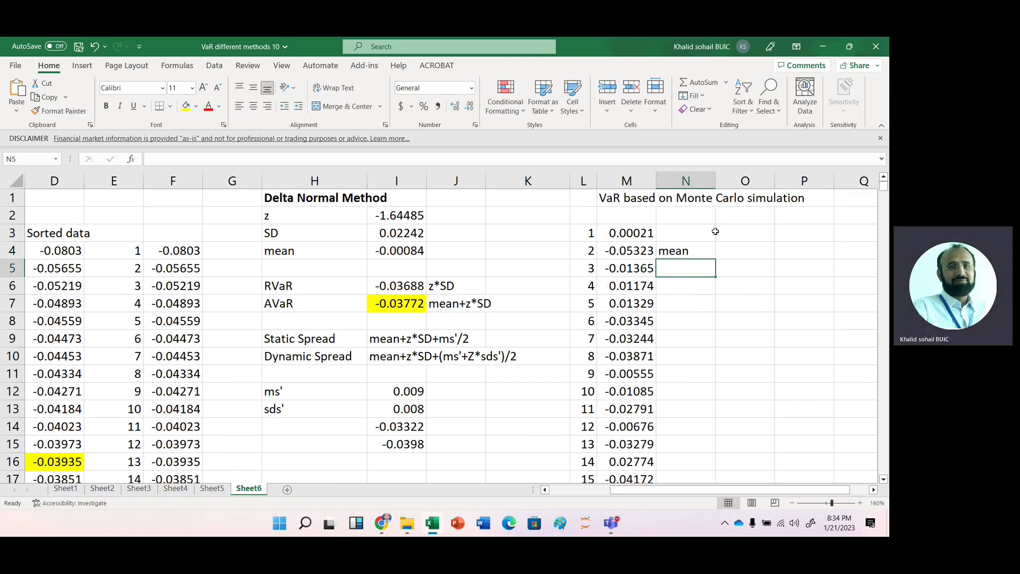
{"action": "type", "text": "sd"}
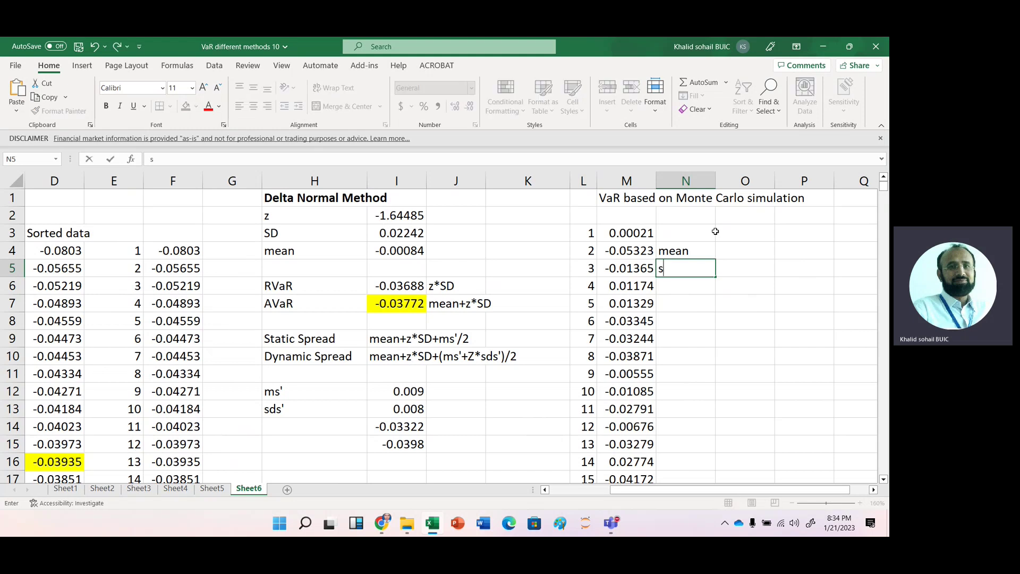
{"action": "key", "text": "BackSpace"}
{"action": "key", "text": "BackSpace"}
{"action": "type", "text": "SD"}
{"action": "key", "text": "Return"}
Step: Add the label z in N3, above the mean label
{"action": "key", "text": "Up"}
{"action": "key", "text": "Up"}
{"action": "key", "text": "Up"}
{"action": "type", "text": "z"}
{"action": "key", "text": "Tab"}
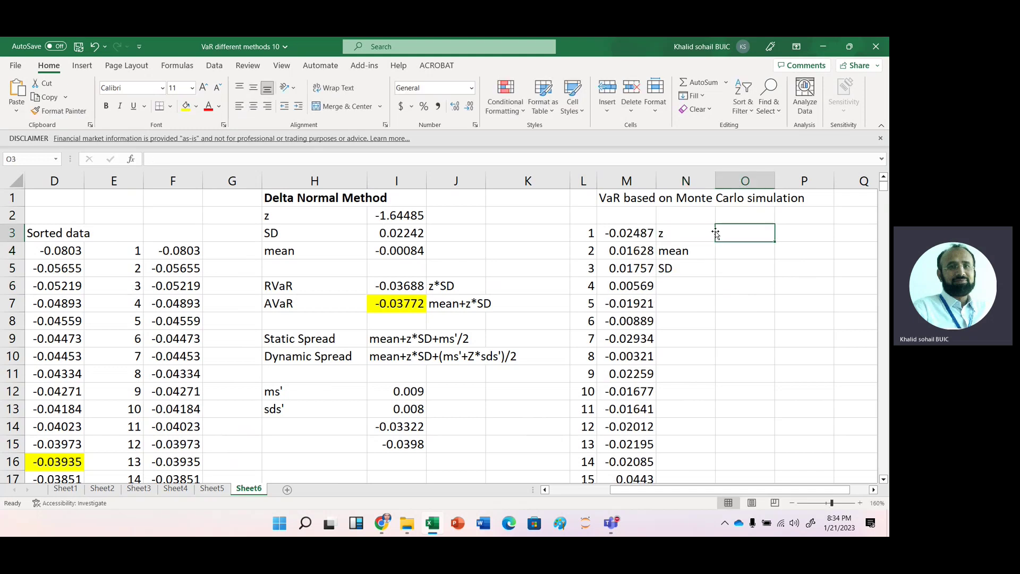
Step: Link O3 to the Delta Normal z value with the formula =I2
{"action": "type", "text": "="}
{"action": "key", "text": "Left"}
{"action": "key", "text": "Left"}
{"action": "key", "text": "Left"}
{"action": "key", "text": "Left"}
{"action": "key", "text": "Left"}
{"action": "key", "text": "Left"}
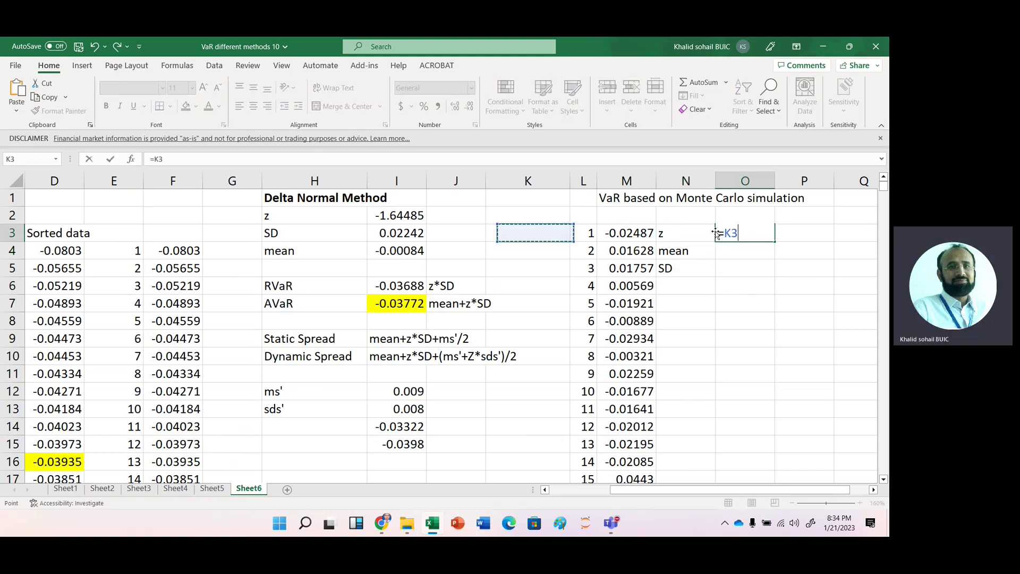
{"action": "key", "text": "Up"}
{"action": "key", "text": "Return"}
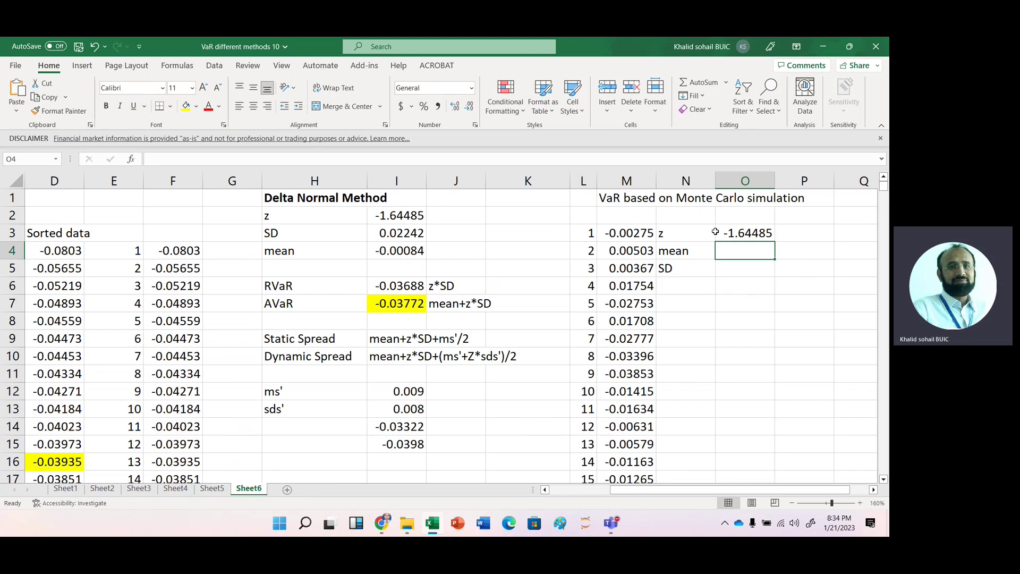
Step: Calculate the mean of the simulated returns in O4 with =AVERAGE(M$3:M$1002)
{"action": "type", "text": "="}
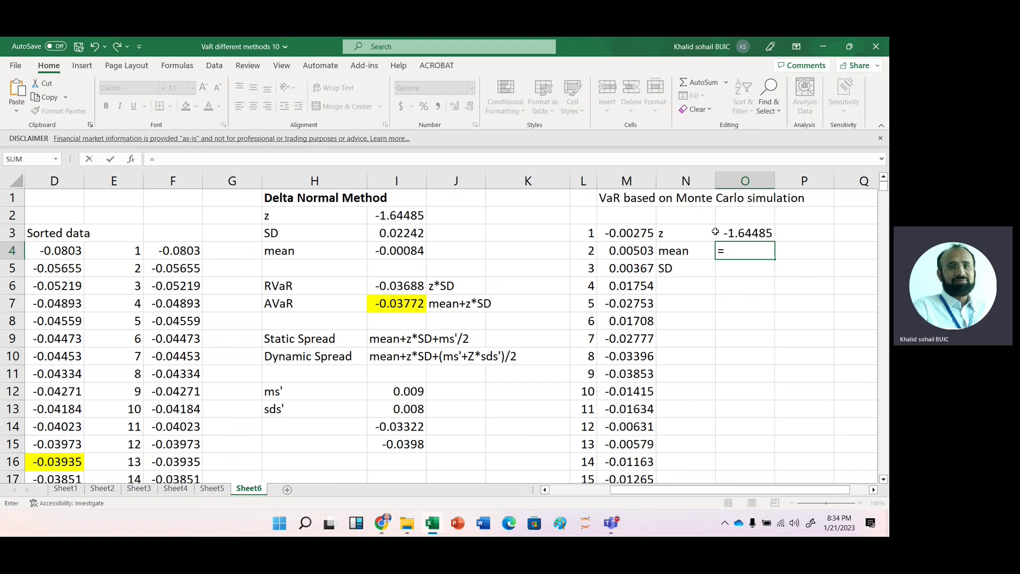
{"action": "type", "text": "av"}
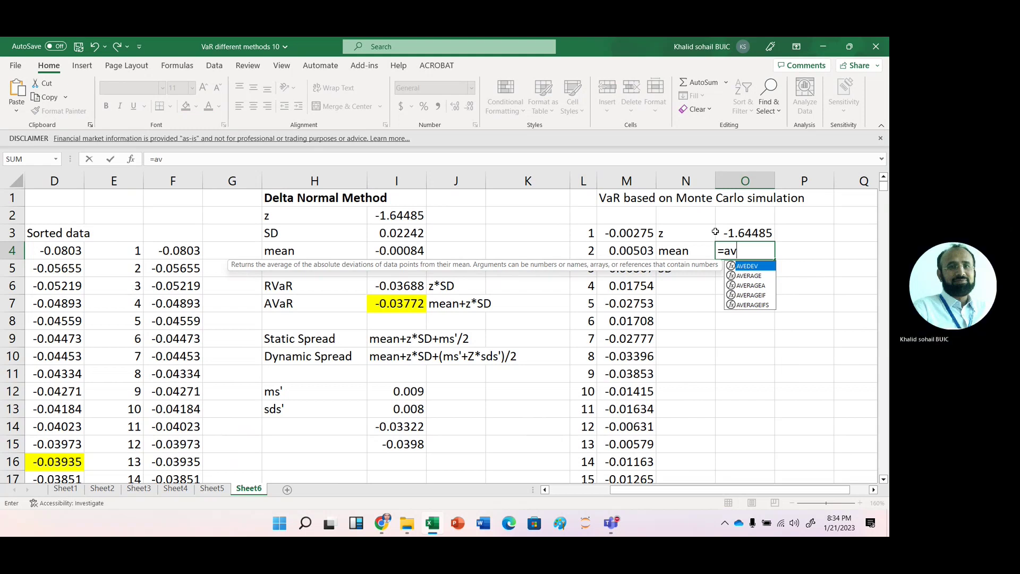
{"action": "key", "text": "Down"}
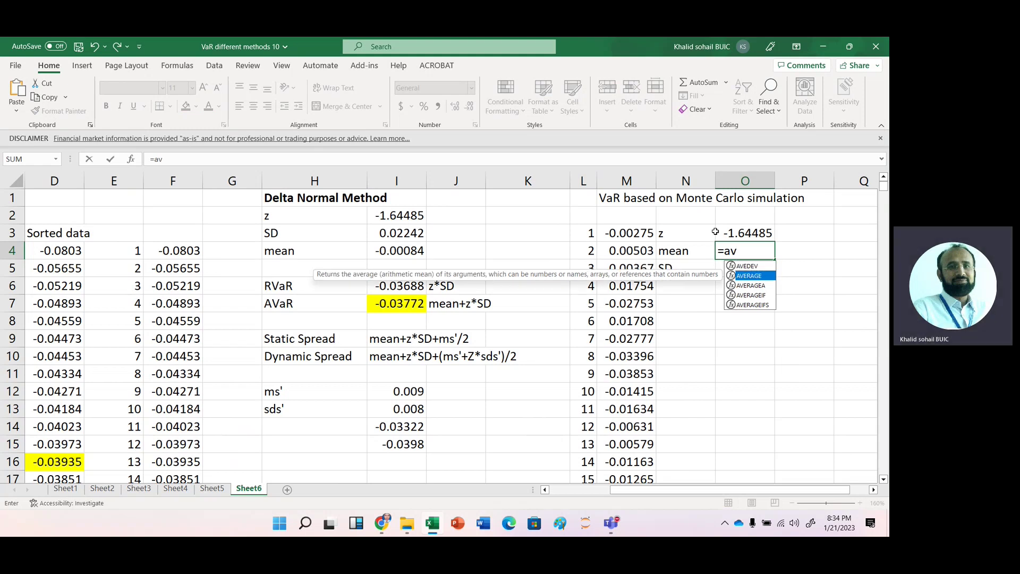
{"action": "key", "text": "Tab"}
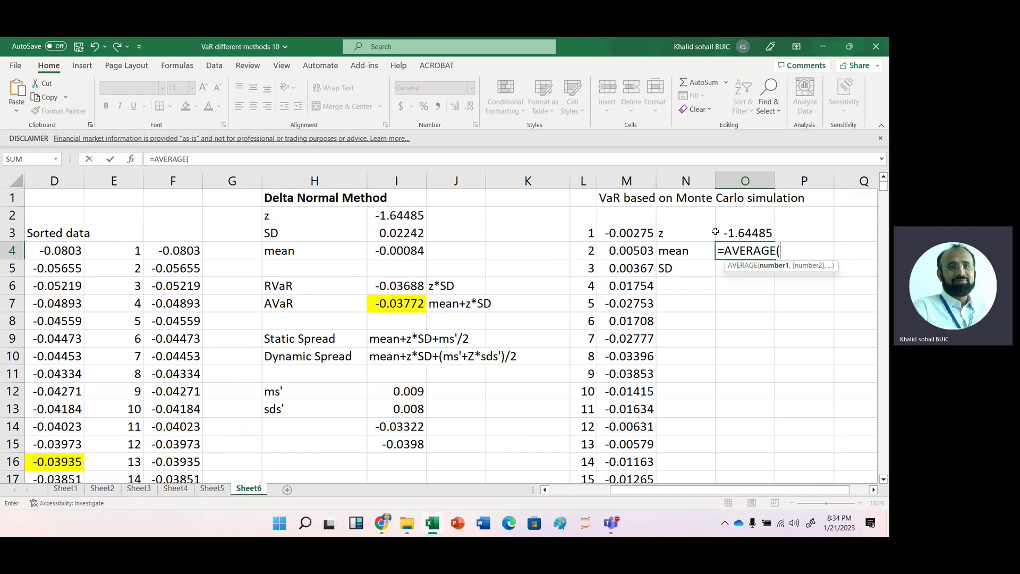
{"action": "left_click", "coordinate": [620, 235]}
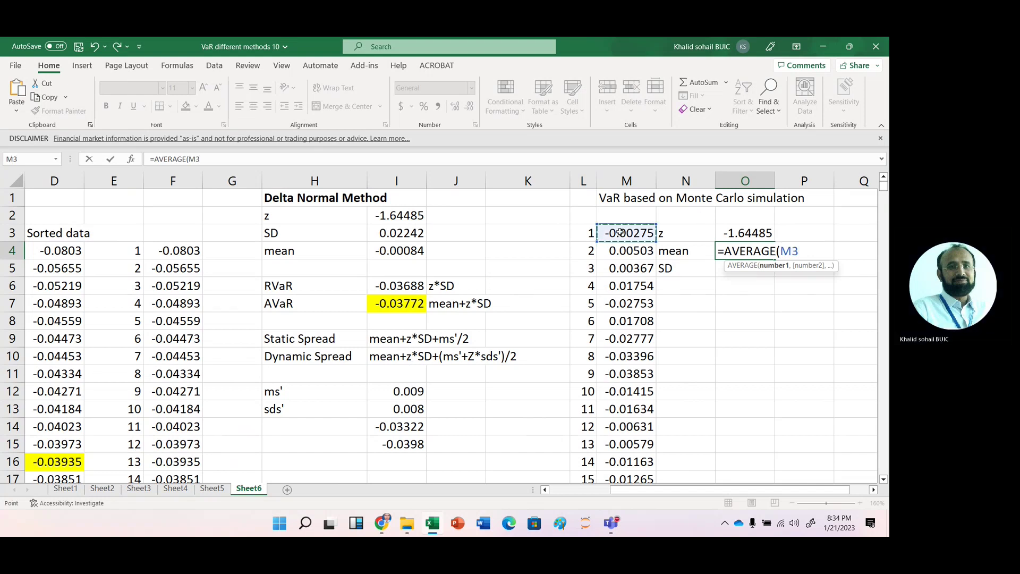
{"action": "key", "text": "ctrl+Down"}
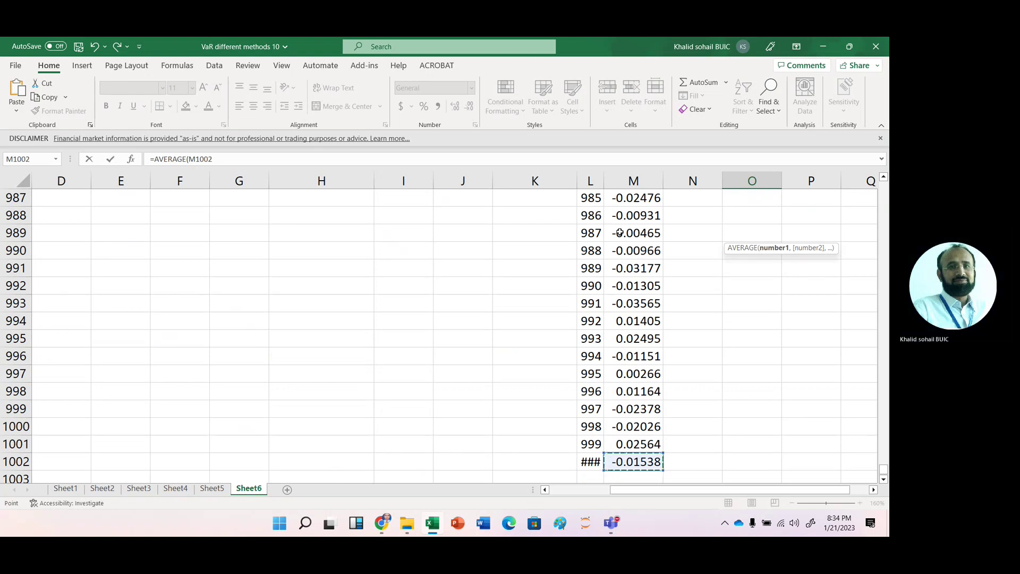
{"action": "key", "text": "ctrl+shift+Up"}
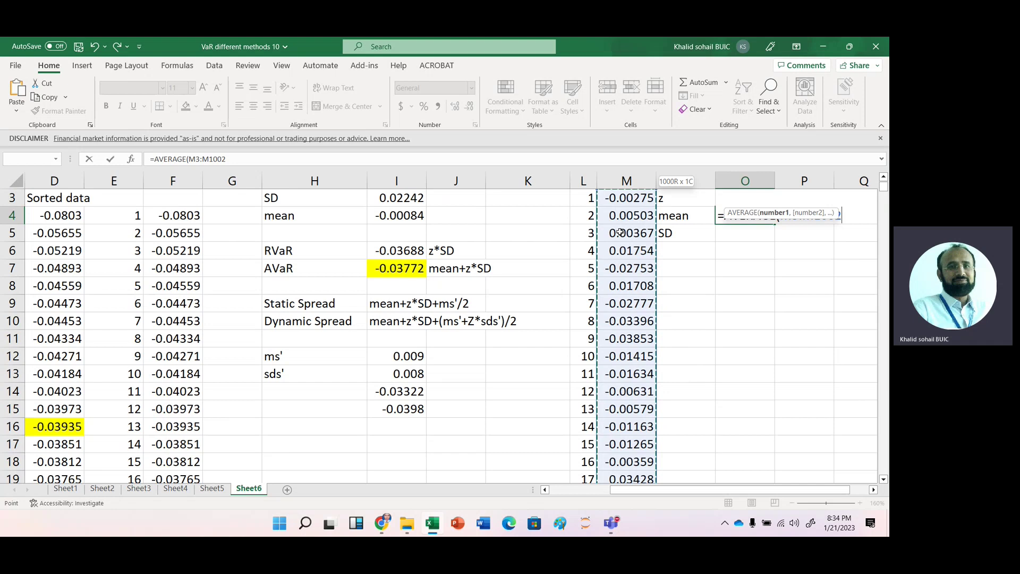
{"action": "key", "text": "F4"}
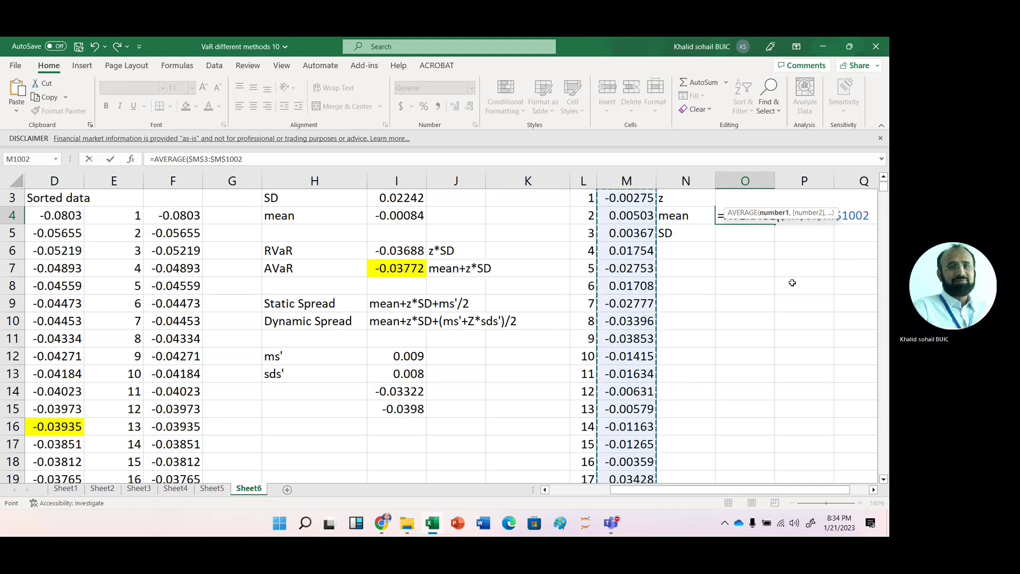
{"action": "key", "text": "F4"}
{"action": "type", "text": ")"}
{"action": "key", "text": "Return"}
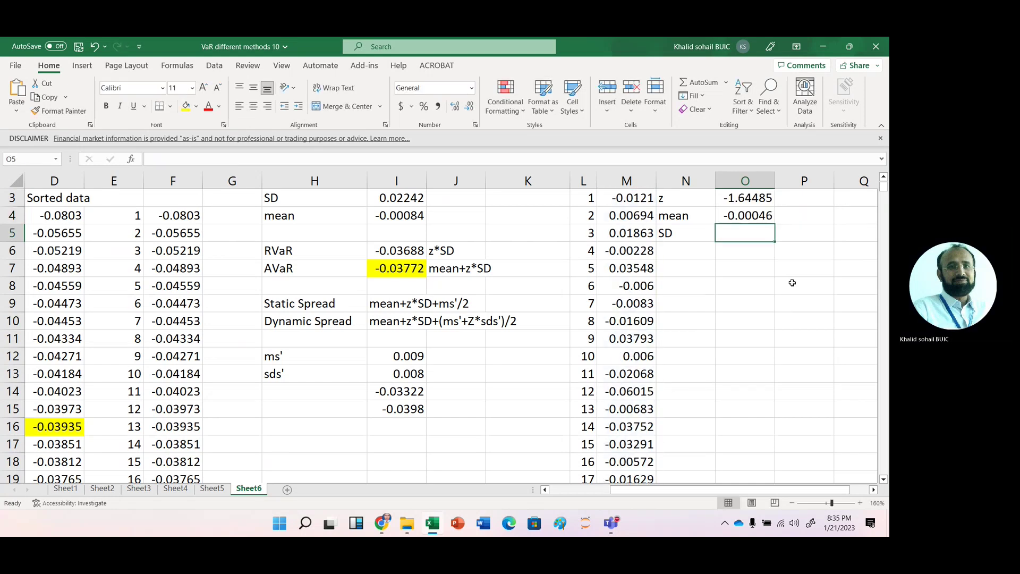
Step: Copy the mean formula from O4 into O5 and replace AVERAGE with a standard deviation function over M$3:M$1002
{"action": "key", "text": "Up"}
{"action": "key", "text": "Up"}
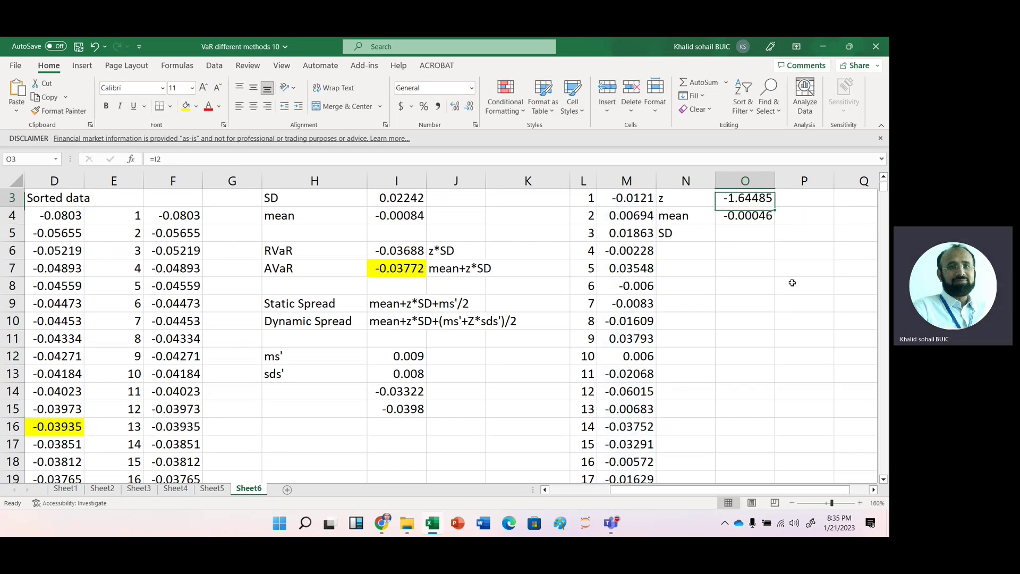
{"action": "scroll", "coordinate": [792, 282], "scroll_direction": "up", "scroll_amount": 1}
{"action": "key", "text": "Down"}
{"action": "key", "text": "ctrl+c"}
{"action": "key", "text": "Down"}
{"action": "key", "text": "ctrl+v"}
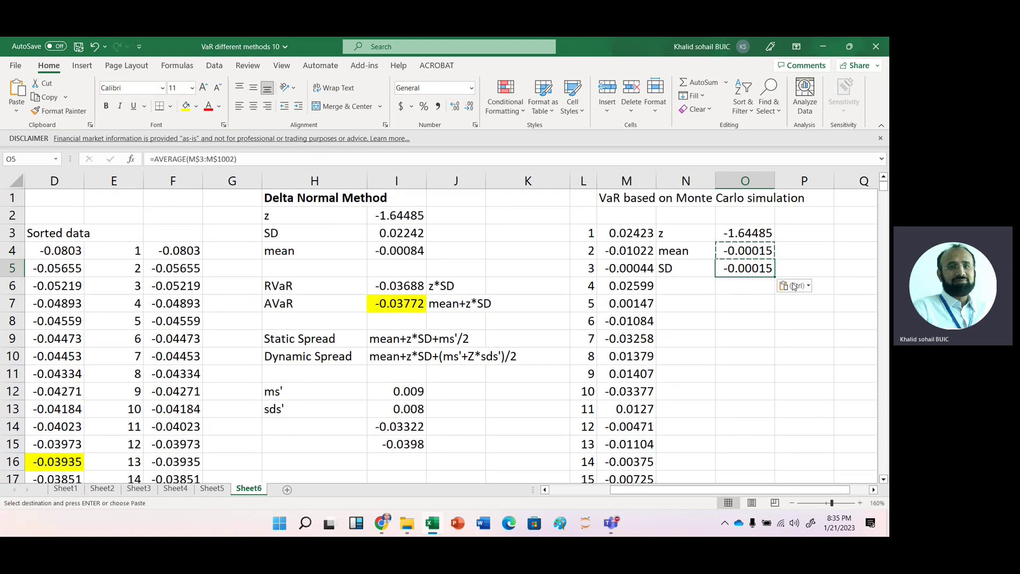
{"action": "double_click", "coordinate": [741, 270]}
{"action": "double_click", "coordinate": [748, 269]}
{"action": "type", "text": "std"}
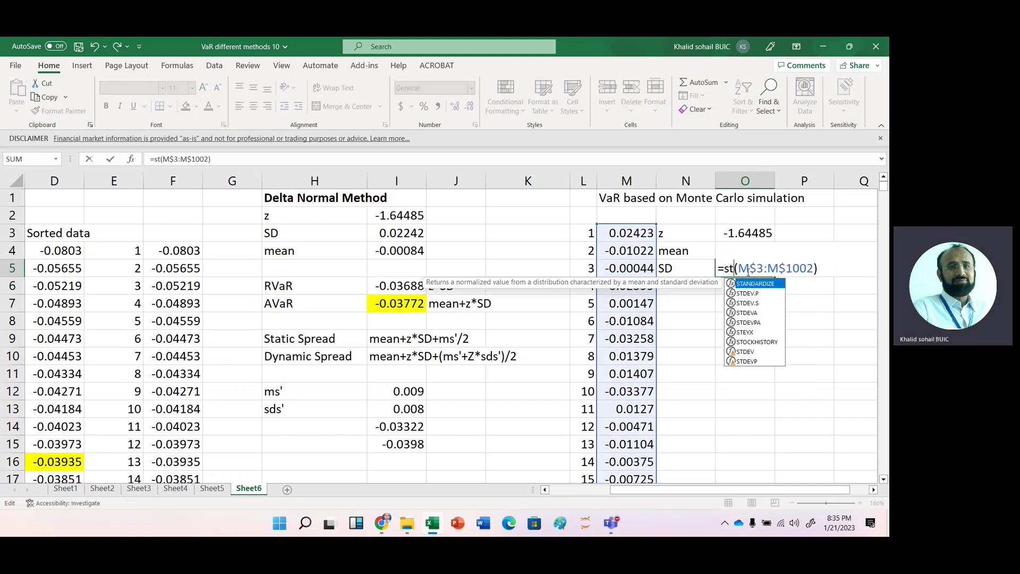
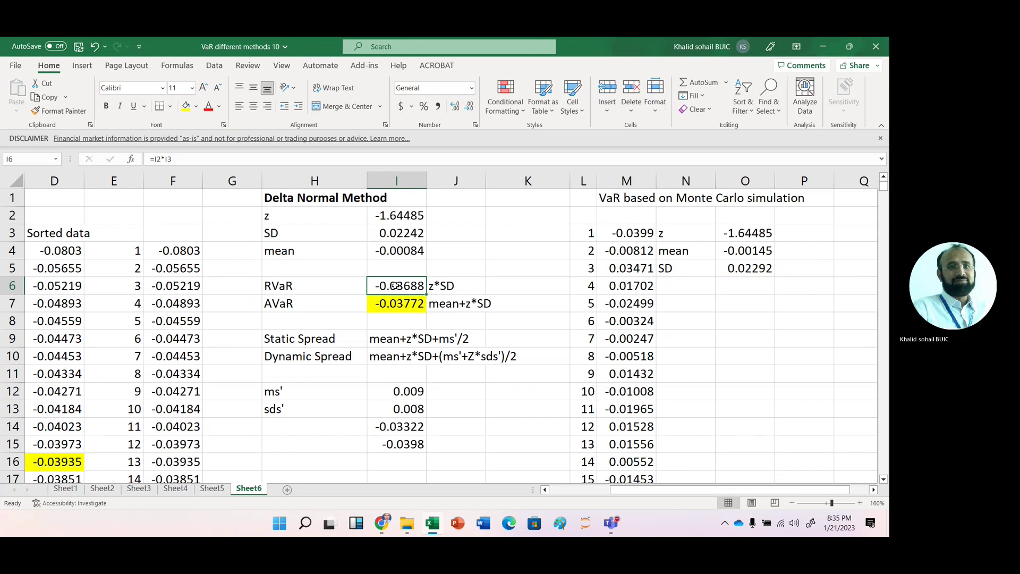
Step: Copy the RVaR and AVaR cells I6:I7 with their formatting into O6:O7
{"action": "left_click_drag", "start_coordinate": [396, 286], "coordinate": [396, 302]}
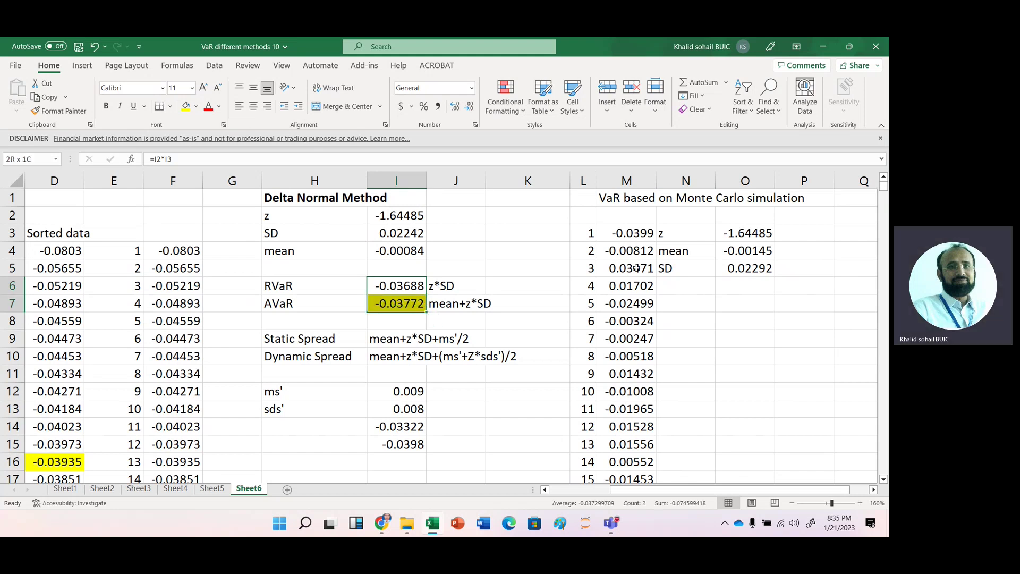
{"action": "key", "text": "ctrl+c"}
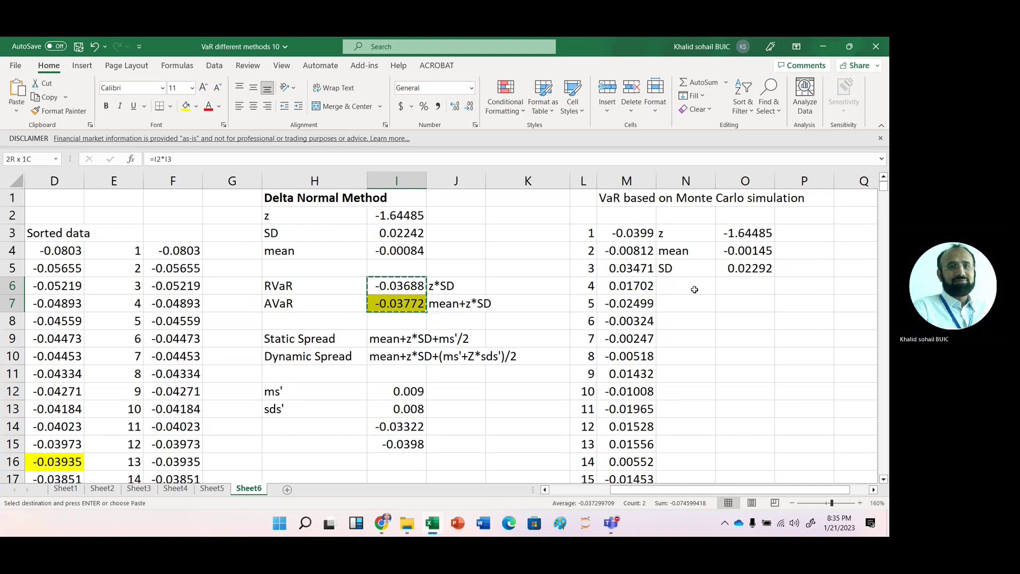
{"action": "left_click", "coordinate": [735, 287]}
{"action": "key", "text": "ctrl+v"}
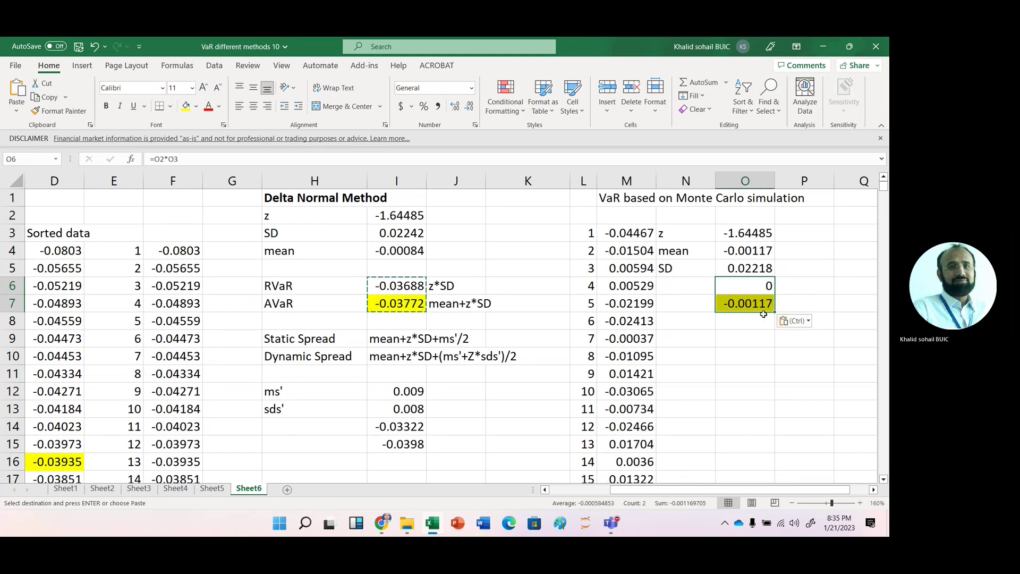
Step: Check the pasted formula in O6, and clear the contents of O6 and O7
{"action": "left_click", "coordinate": [747, 287]}
{"action": "double_click", "coordinate": [747, 287]}
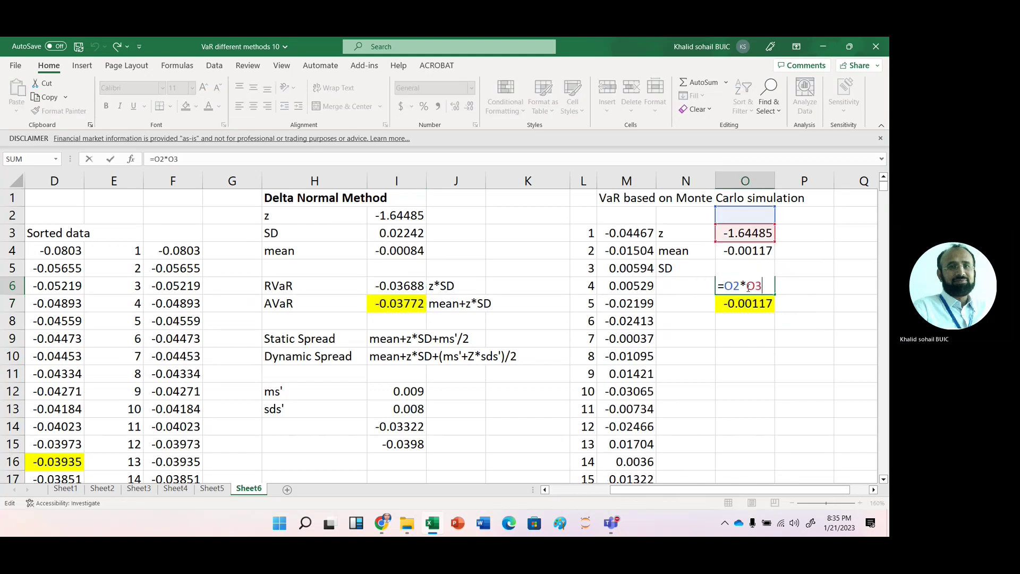
{"action": "key", "text": "Escape"}
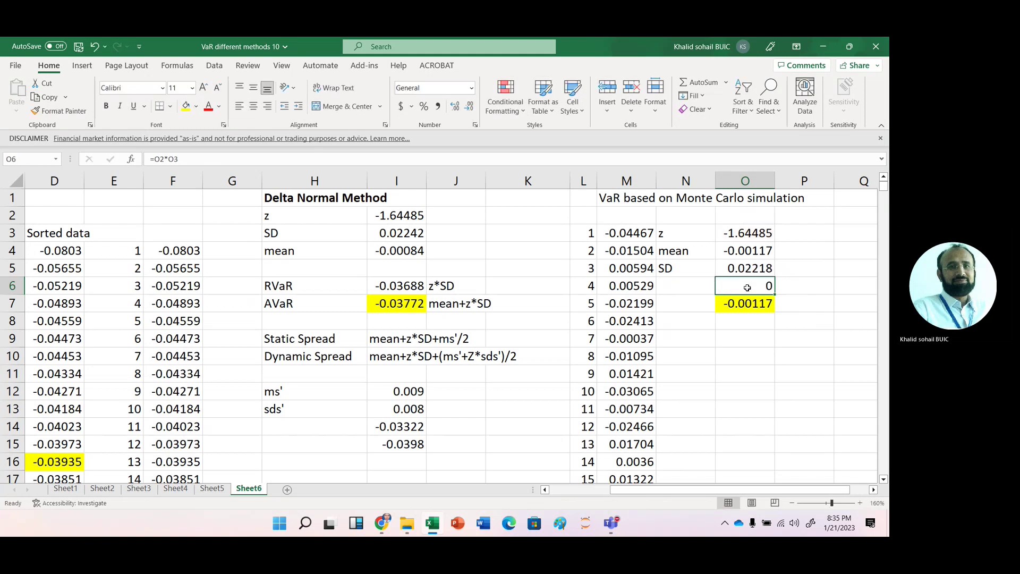
{"action": "key", "text": "shift+Right"}
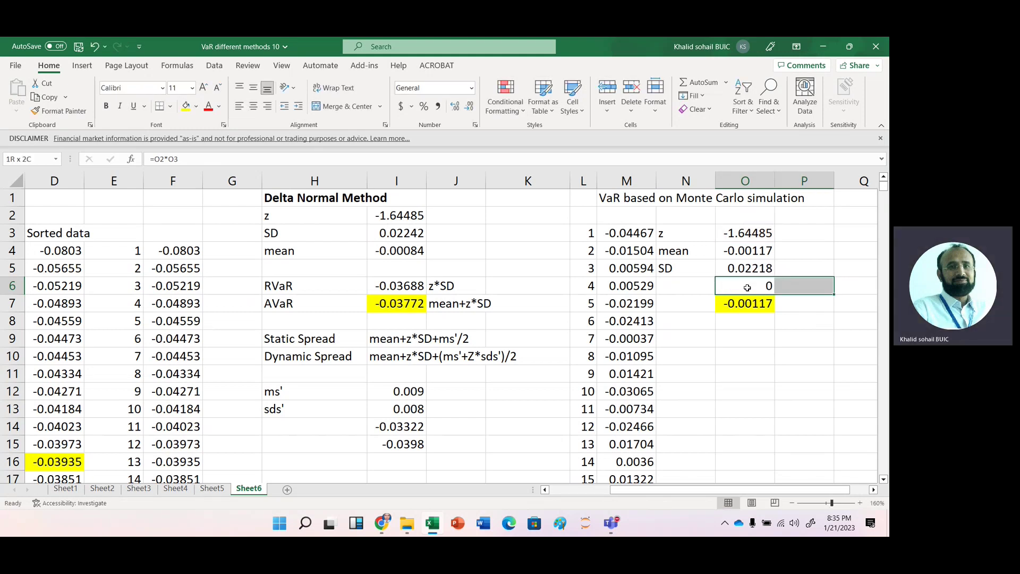
{"action": "key", "text": "Delete"}
{"action": "key", "text": "Down"}
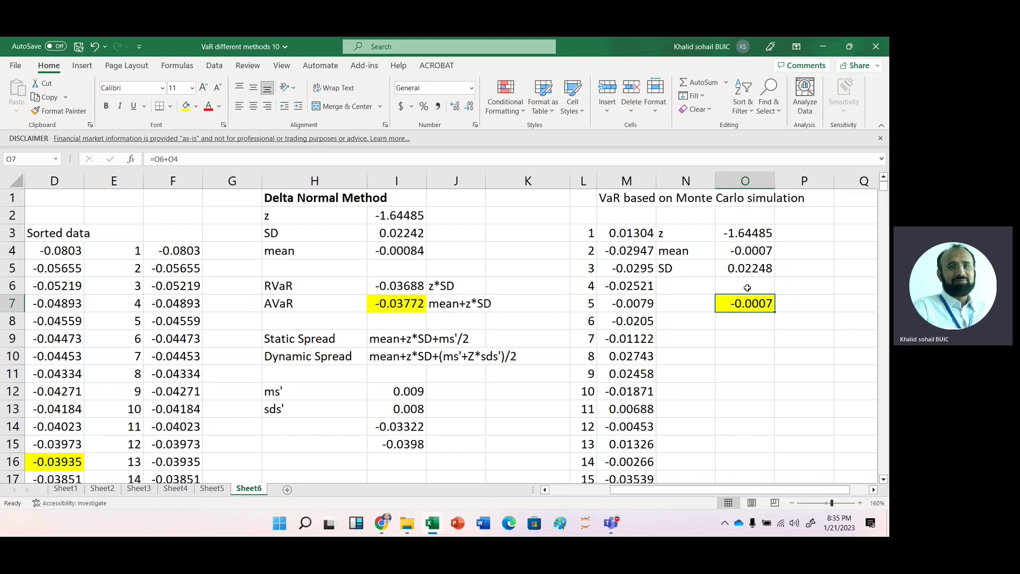
{"action": "key", "text": "Delete"}
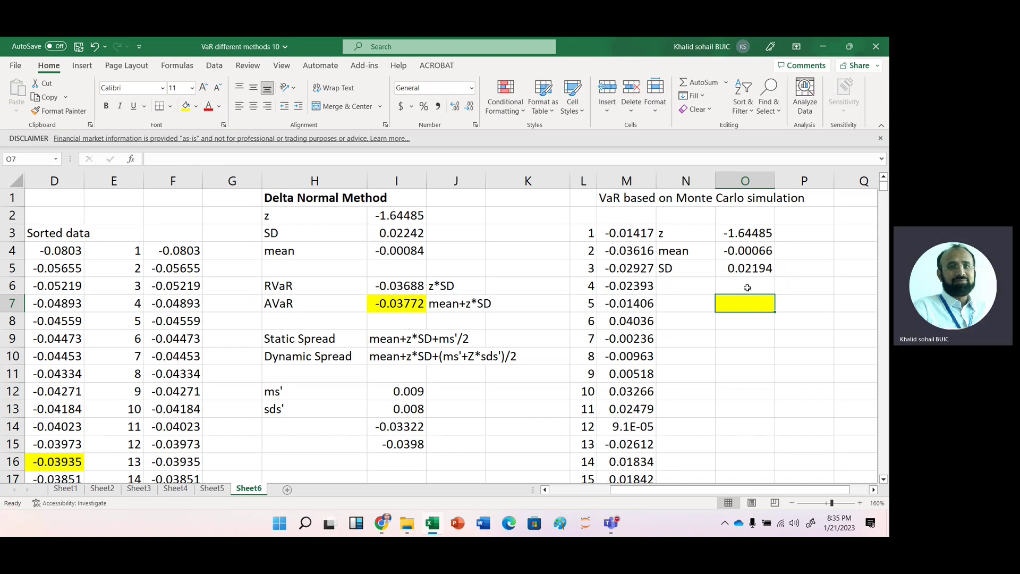
Step: Try to calculate the simulation-based VaR in O7 by multiplying z by O6 with =O3*O6
{"action": "type", "text": "="}
{"action": "key", "text": "Up"}
{"action": "key", "text": "Up"}
{"action": "key", "text": "Up"}
{"action": "key", "text": "Up"}
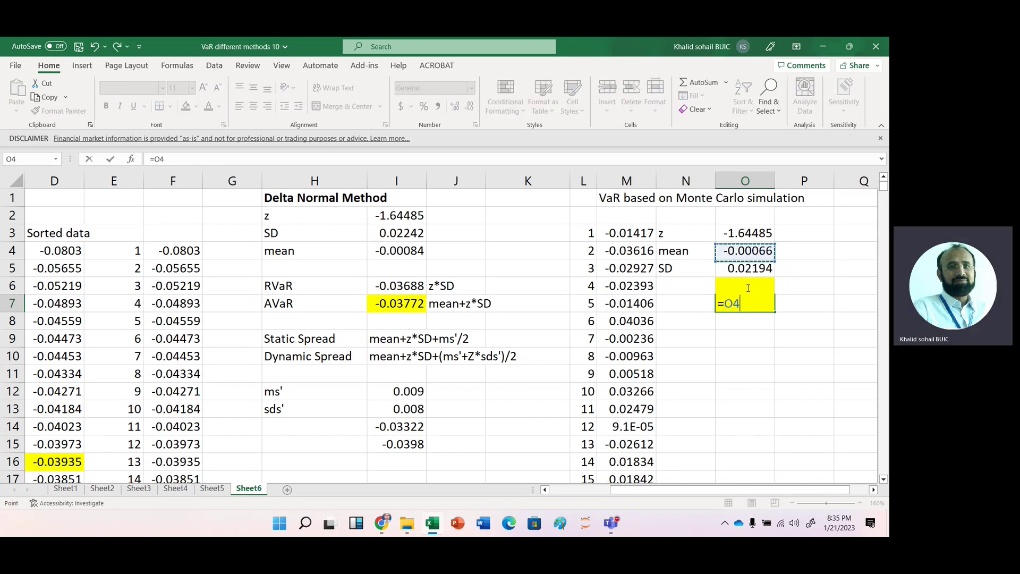
{"action": "type", "text": "*"}
{"action": "left_click", "coordinate": [748, 287]}
{"action": "key", "text": "Return"}
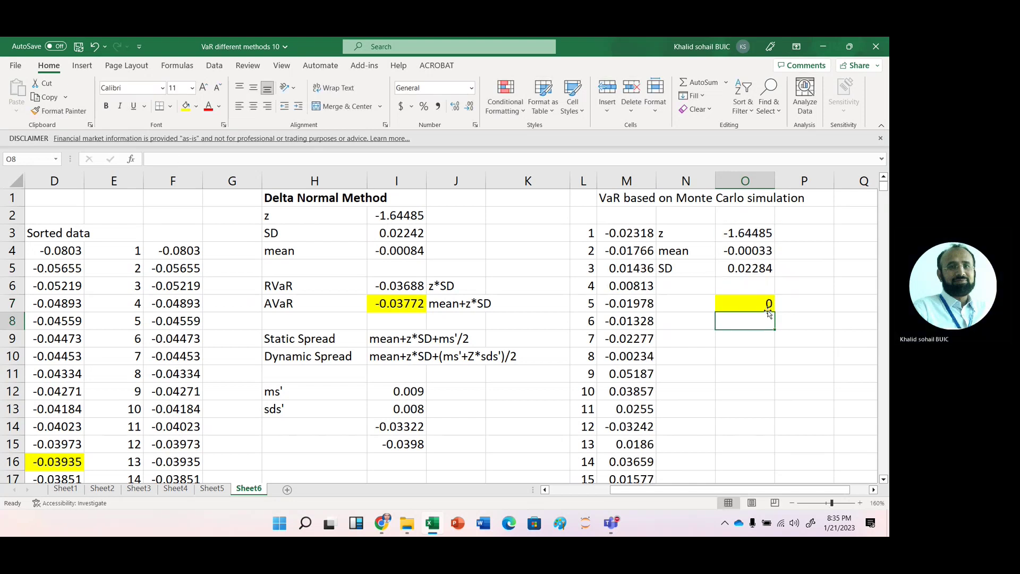
Step: Calculate the relative VaR of the simulated returns in O7 as z times SD, using =O3*O5
{"action": "left_click", "coordinate": [764, 304]}
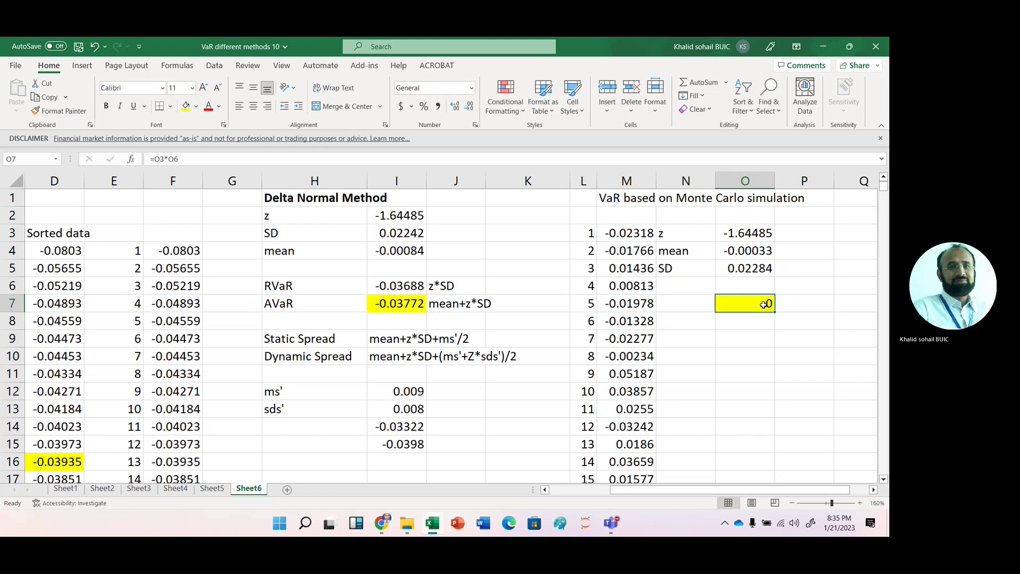
{"action": "type", "text": "="}
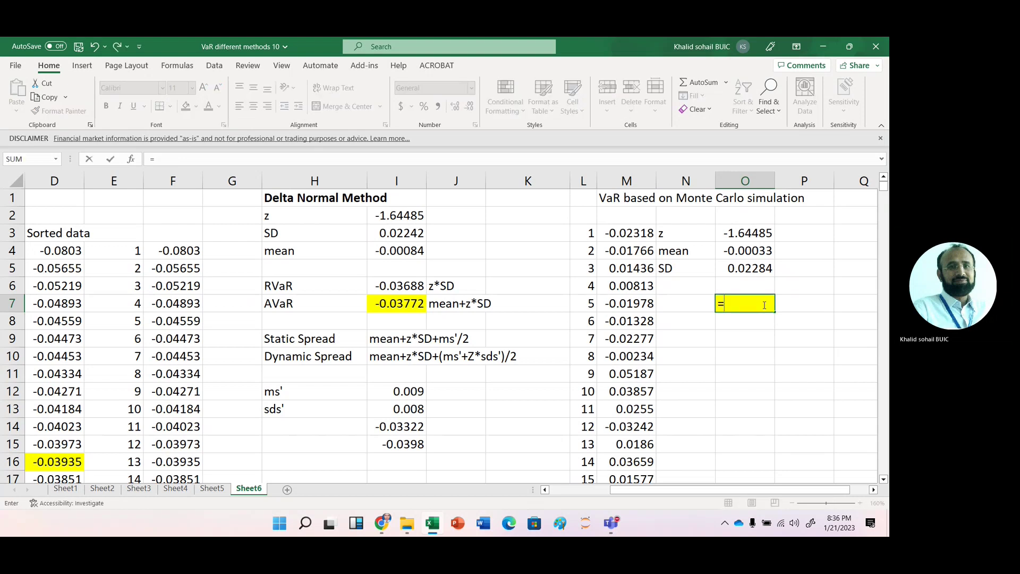
{"action": "key", "text": "Up"}
{"action": "key", "text": "Up"}
{"action": "key", "text": "Up"}
{"action": "key", "text": "Up"}
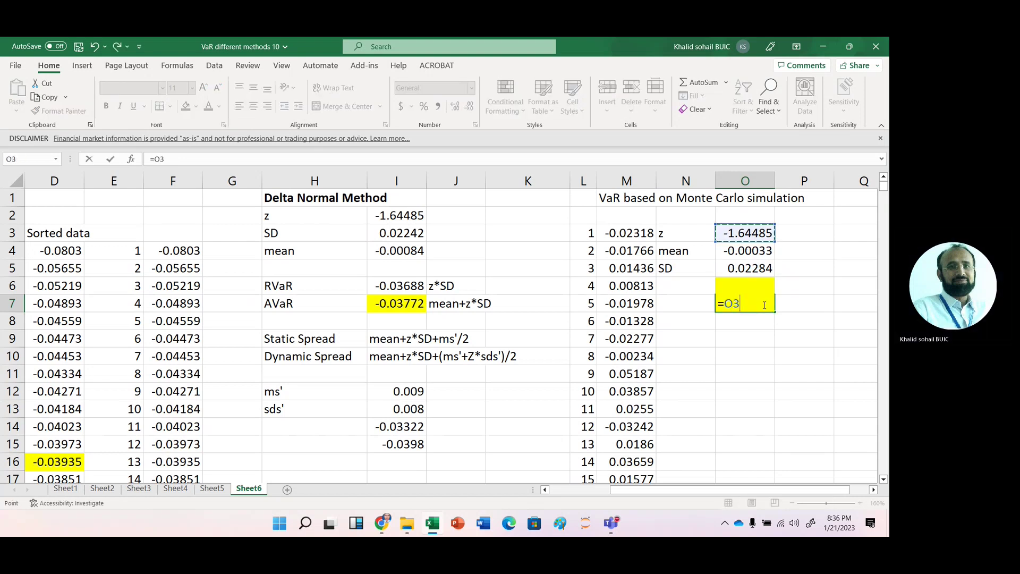
{"action": "type", "text": "*"}
{"action": "key", "text": "Up"}
{"action": "key", "text": "Up"}
{"action": "key", "text": "Return"}
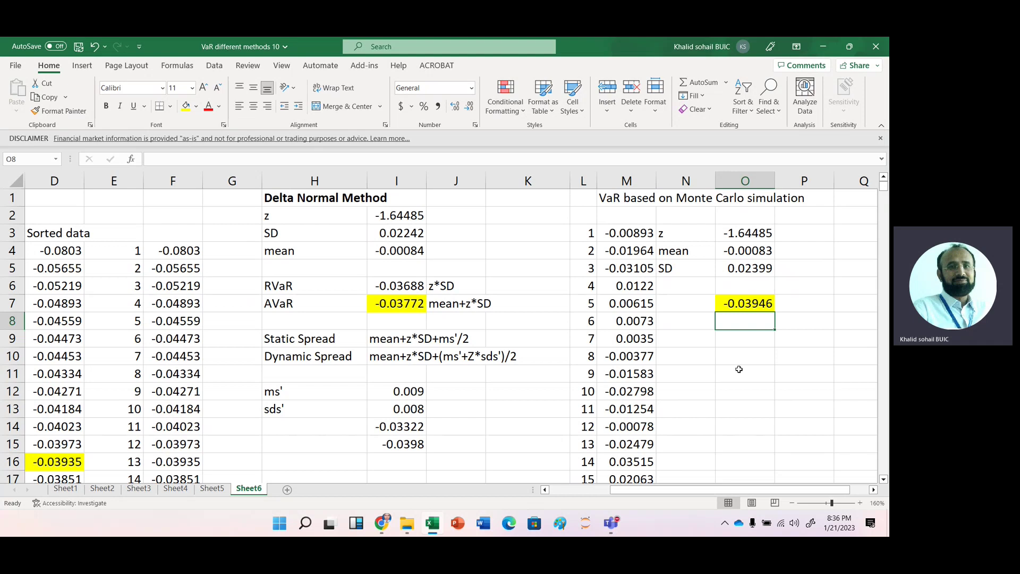
Step: Recalculate the worksheet twice to regenerate the simulated returns and refresh the VaR in O7
{"action": "key", "text": "F9"}
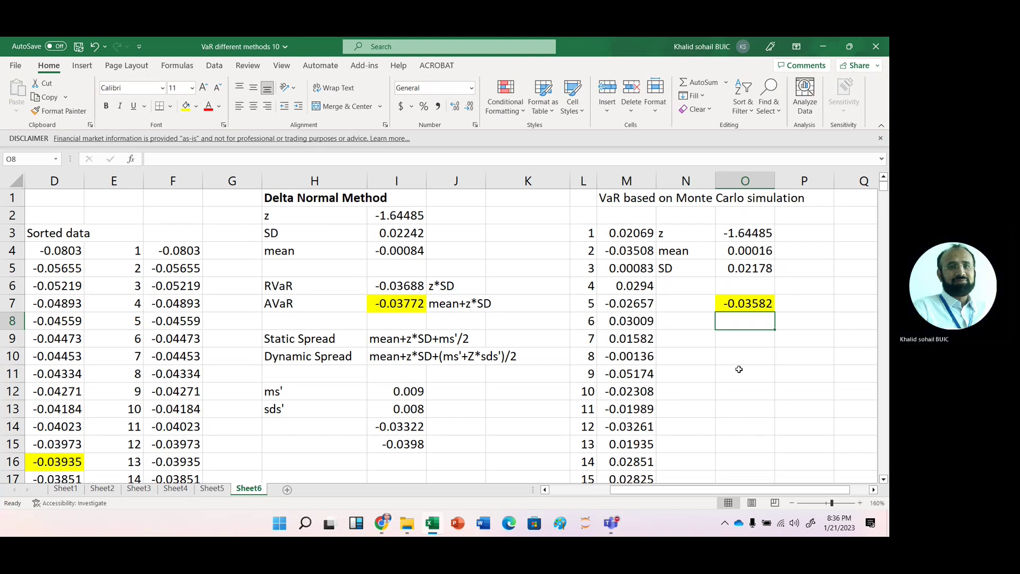
{"action": "key", "text": "F9"}
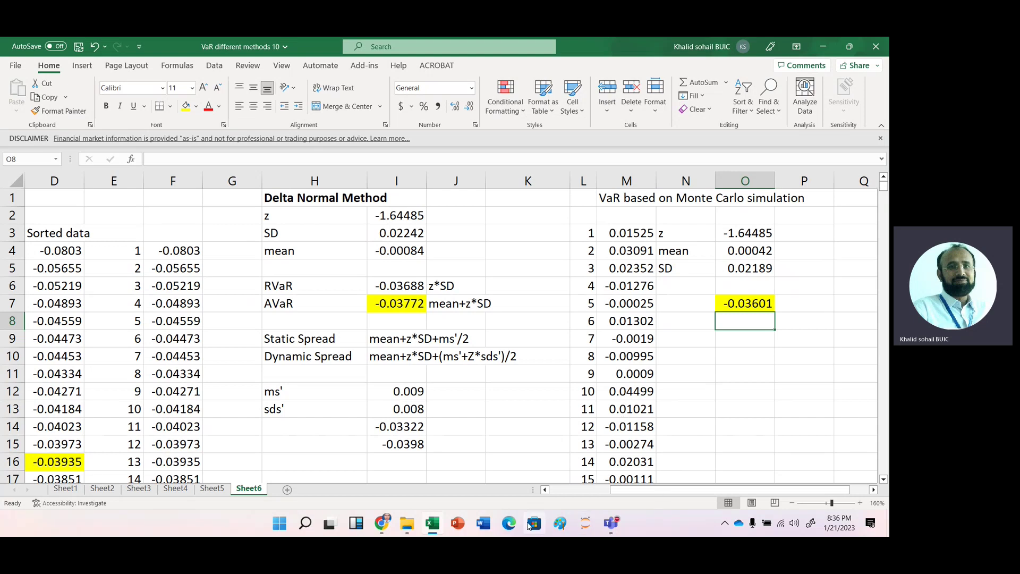
Step: Switch to the Microsoft Teams meeting window
{"action": "left_click", "coordinate": [611, 523]}
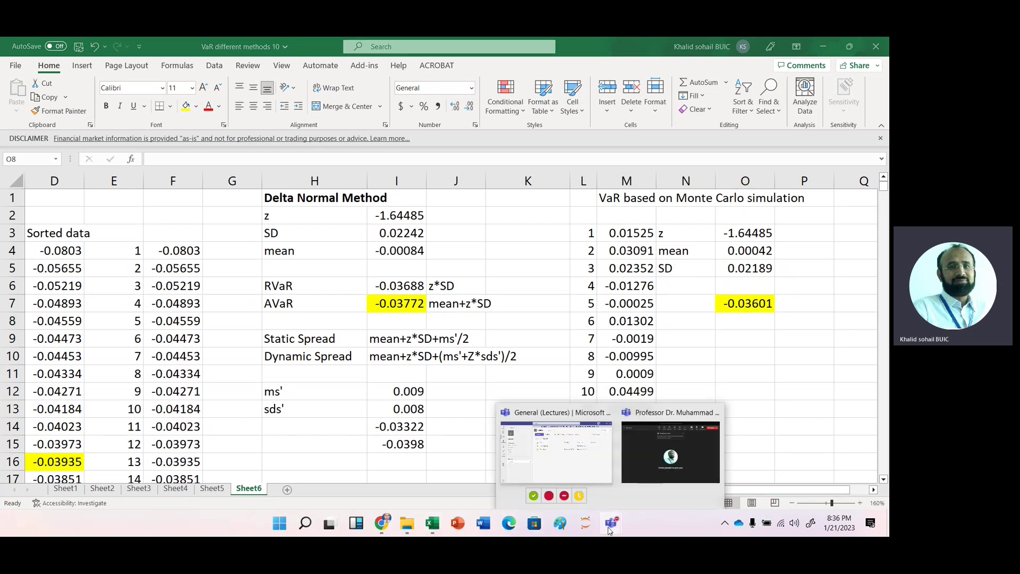
{"action": "left_click", "coordinate": [648, 460]}
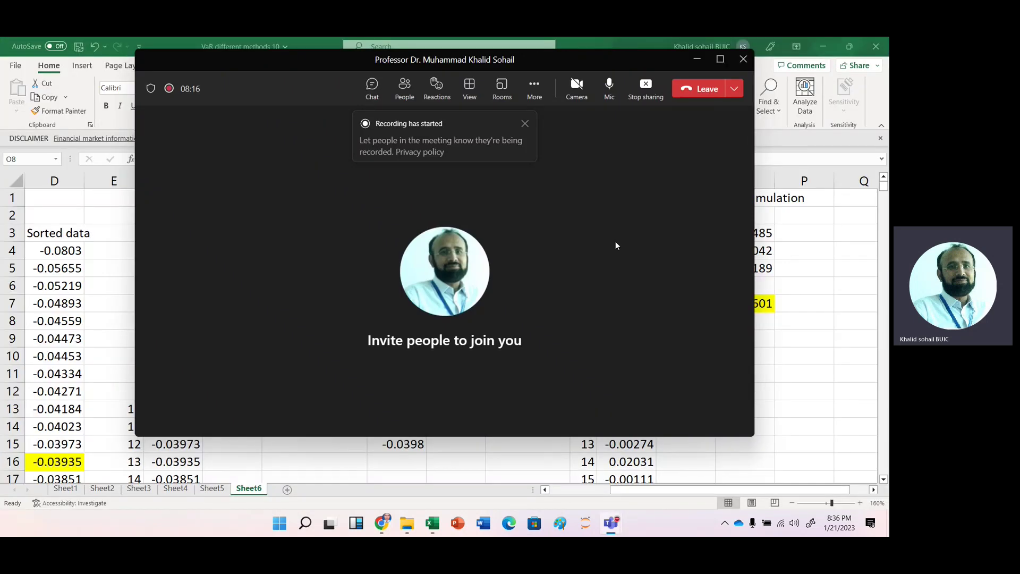